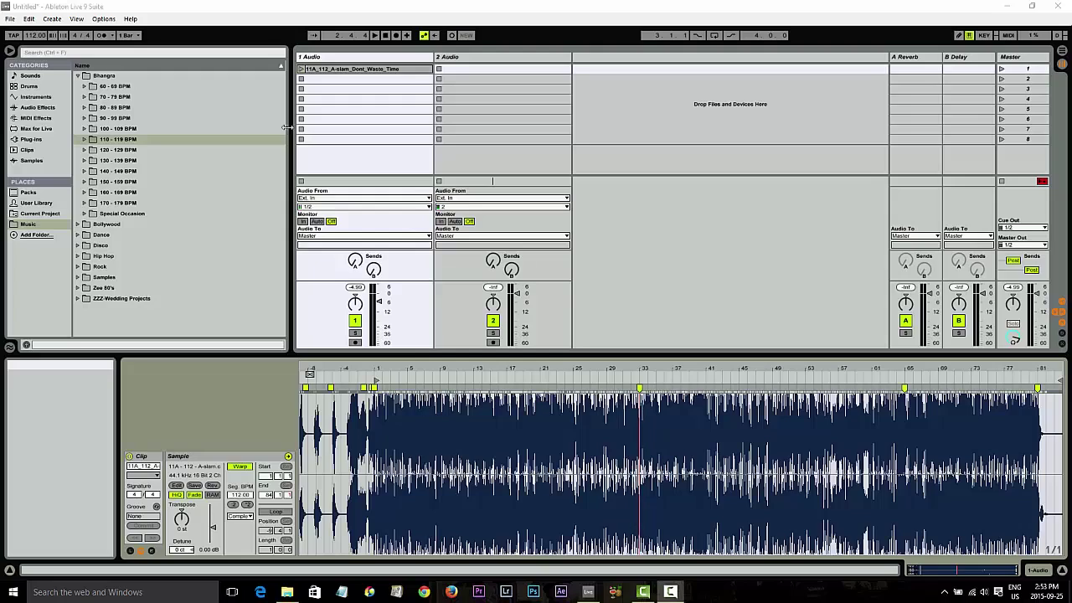
# Step: Set a start point in the song clip and Ctrl-drag a copy into the second slot
pyautogui.click(346, 72)
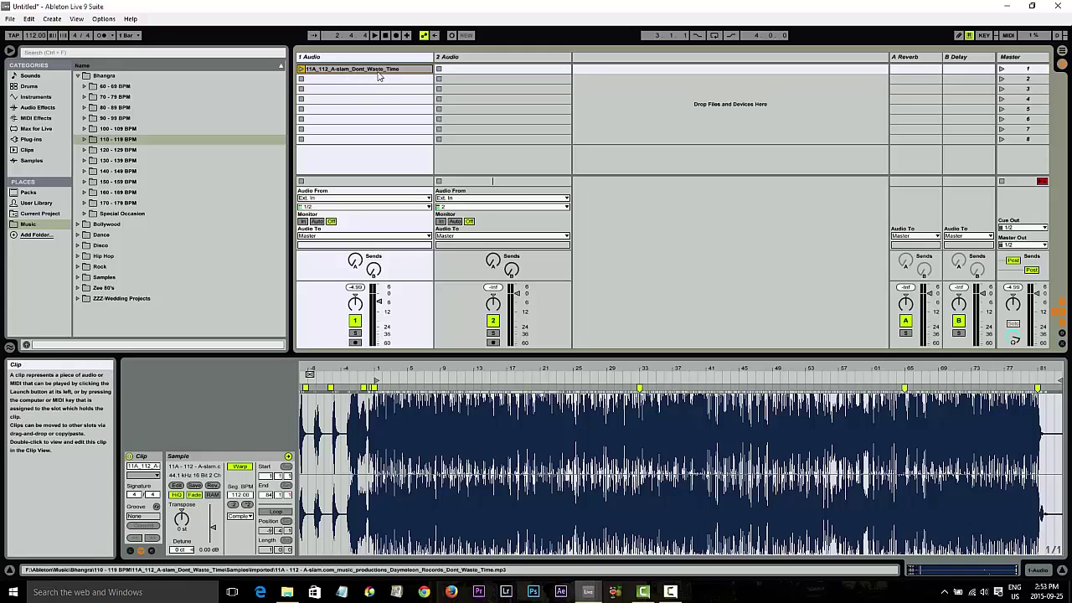
pyautogui.click(639, 469)
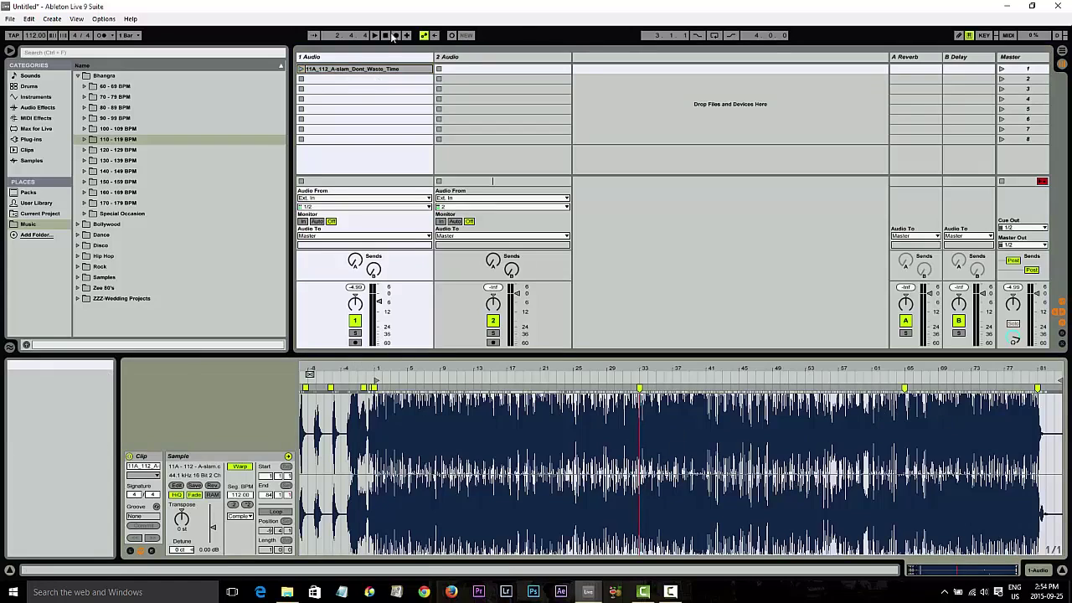
pyautogui.click(326, 74)
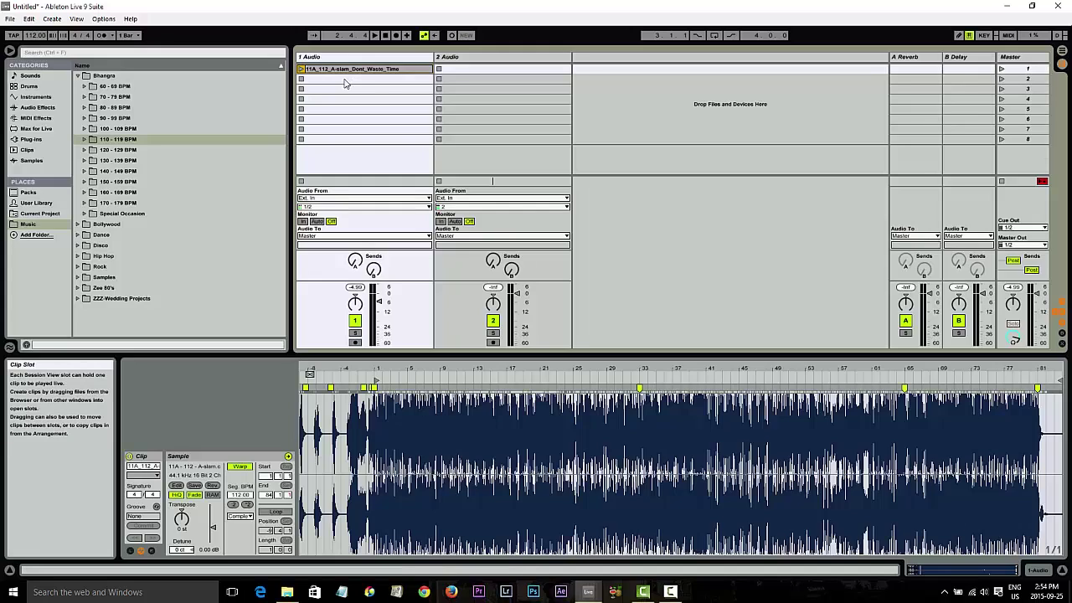
pyautogui.click(349, 72)
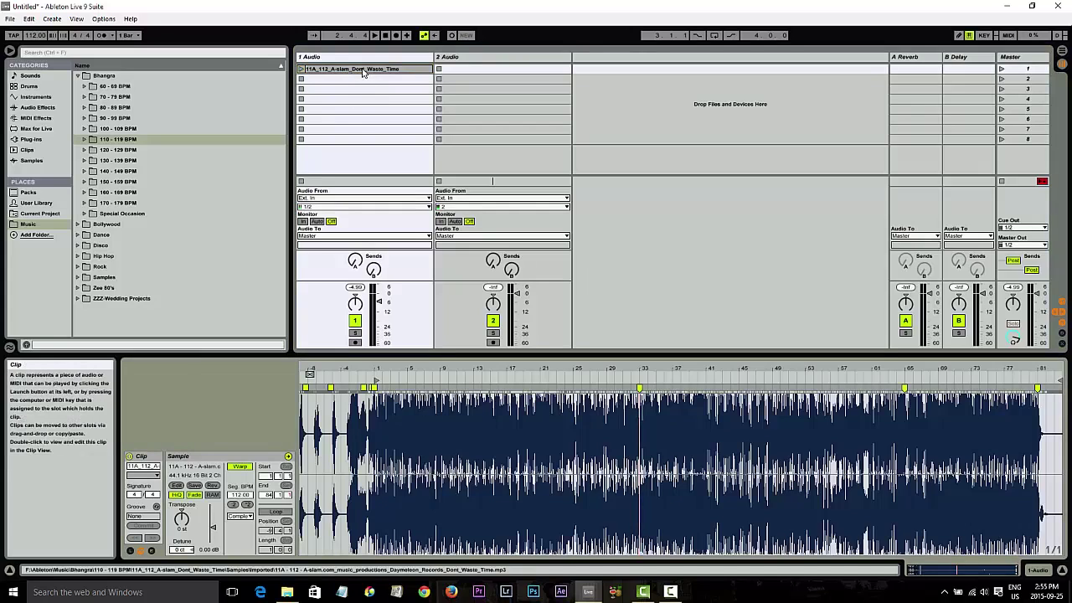
pyautogui.moveTo(356, 75); pyautogui.dragTo(365, 84)
pyautogui.click(365, 72)
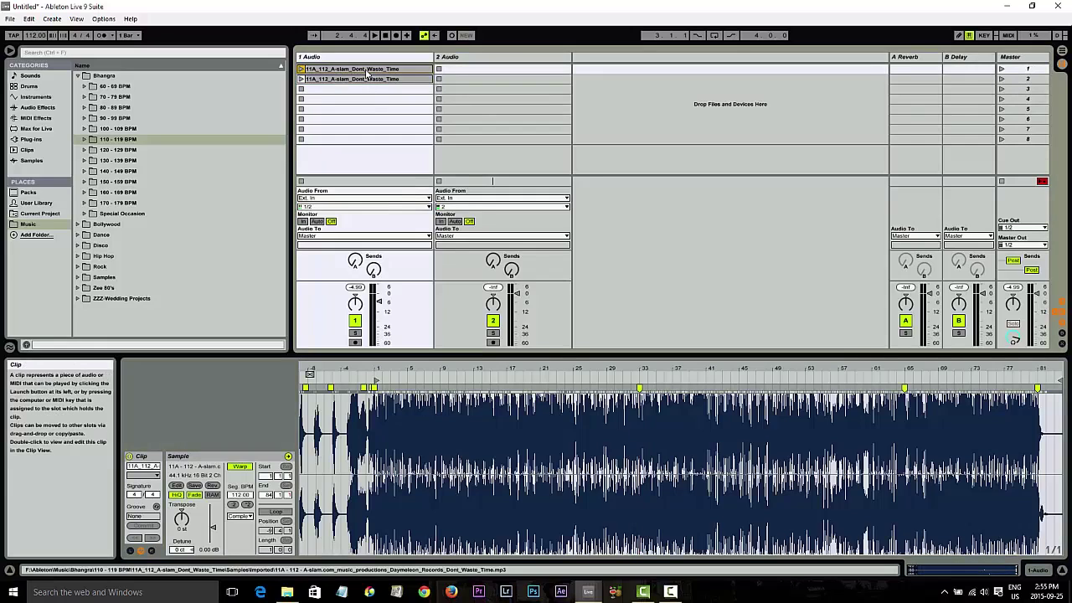
# Step: Zoom the original clip's waveform around bar 1, then play and stop it
pyautogui.moveTo(377, 372); pyautogui.dragTo(376, 398)
pyautogui.moveTo(480, 368); pyautogui.dragTo(481, 335)
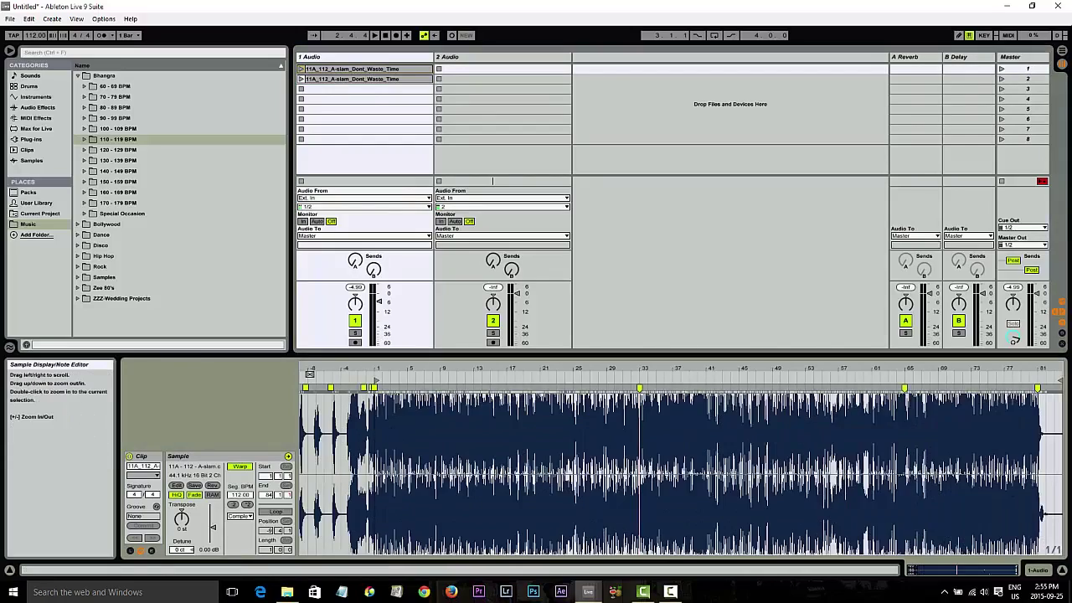
pyautogui.click(301, 70)
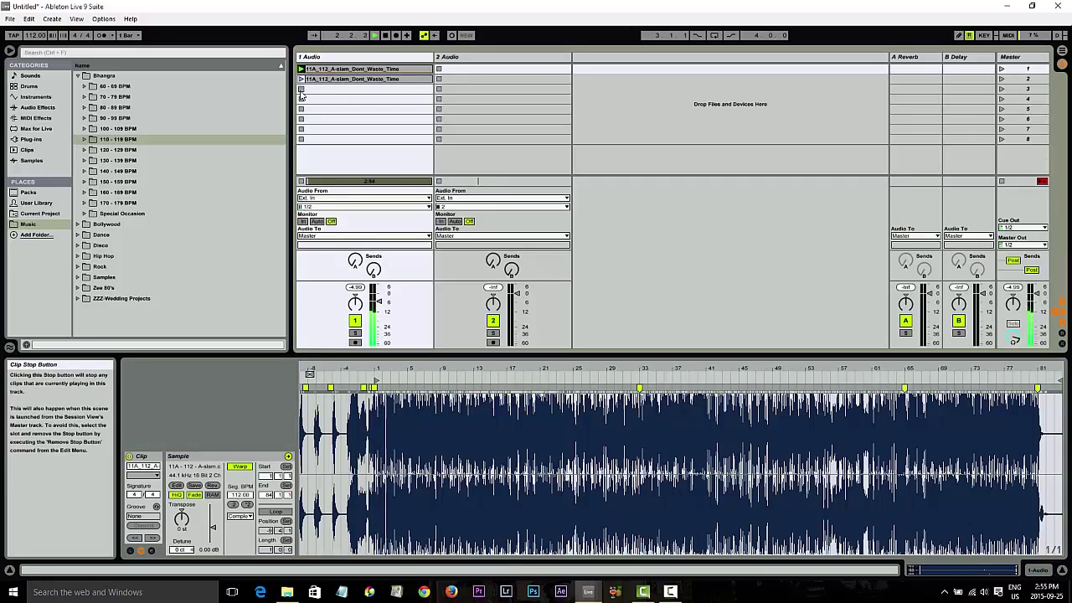
pyautogui.click(300, 89)
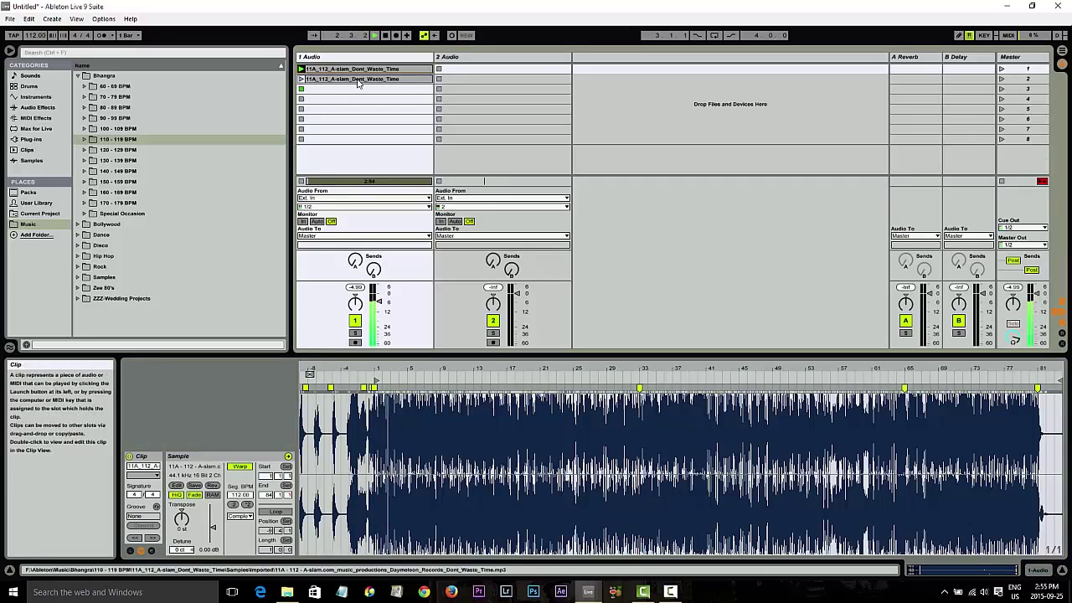
# Step: Set global launch quantization from 1 Bar to 1/4T
pyautogui.click(131, 36)
pyautogui.click(145, 122)
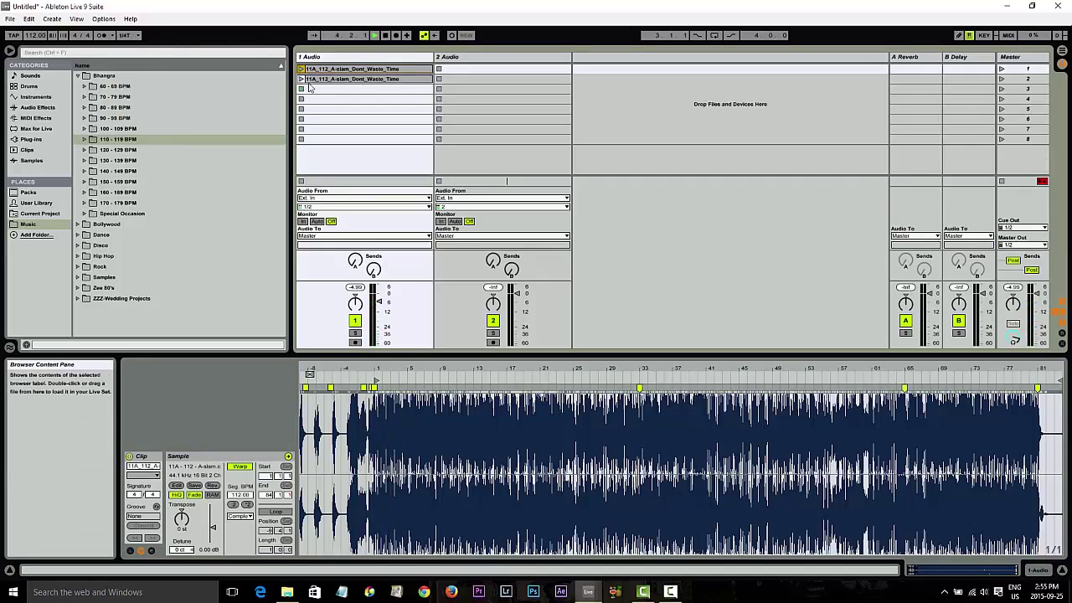
pyautogui.click(319, 80)
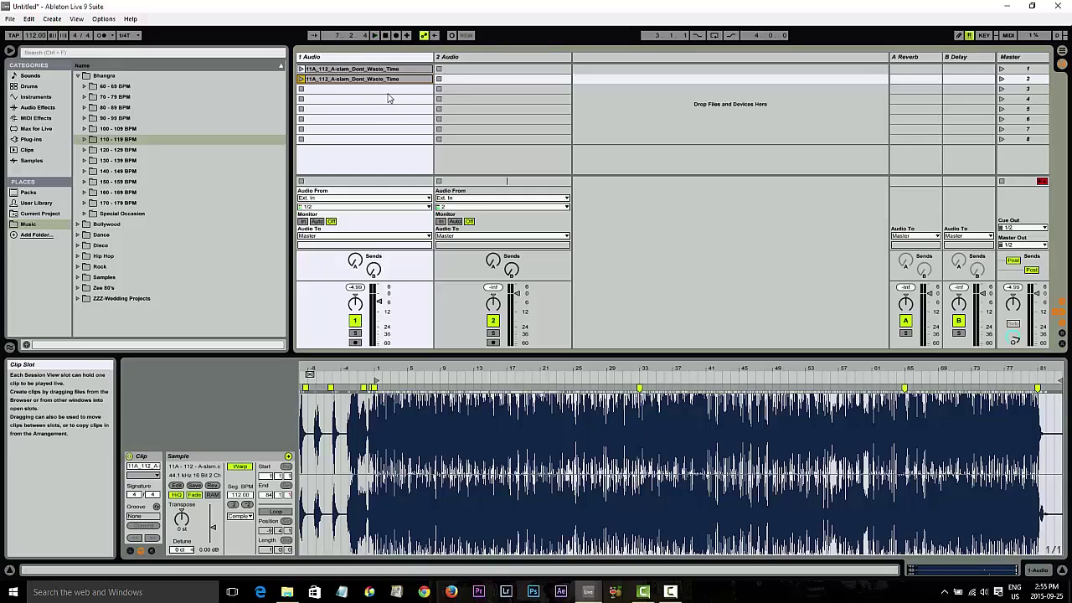
pyautogui.click(375, 70)
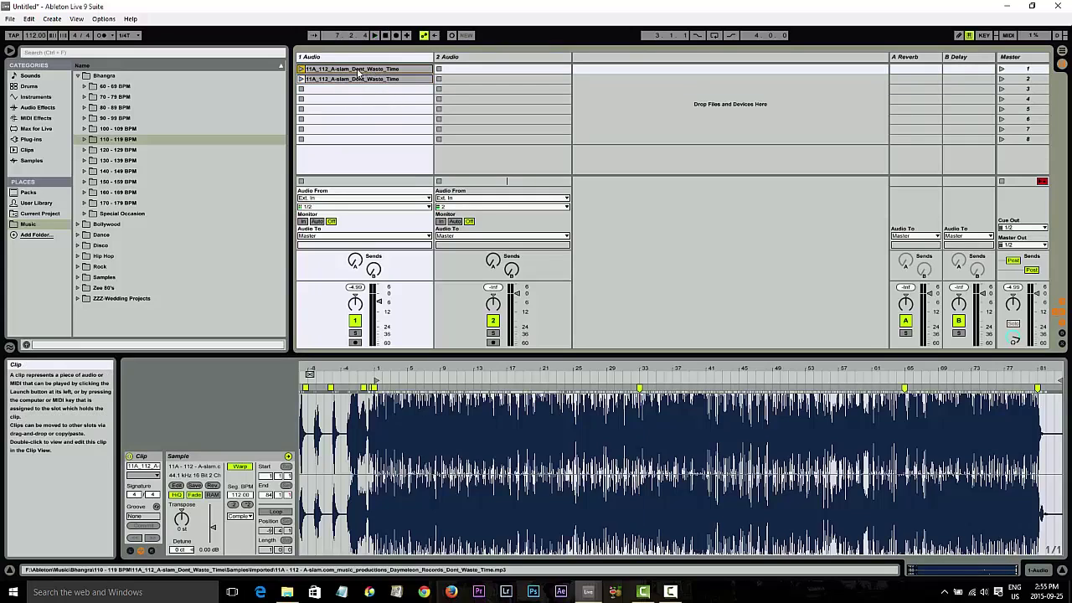
# Step: Color the first clip pink and rename the copied clip 'Loop' with Ctrl+R
pyautogui.rightClick(358, 72)
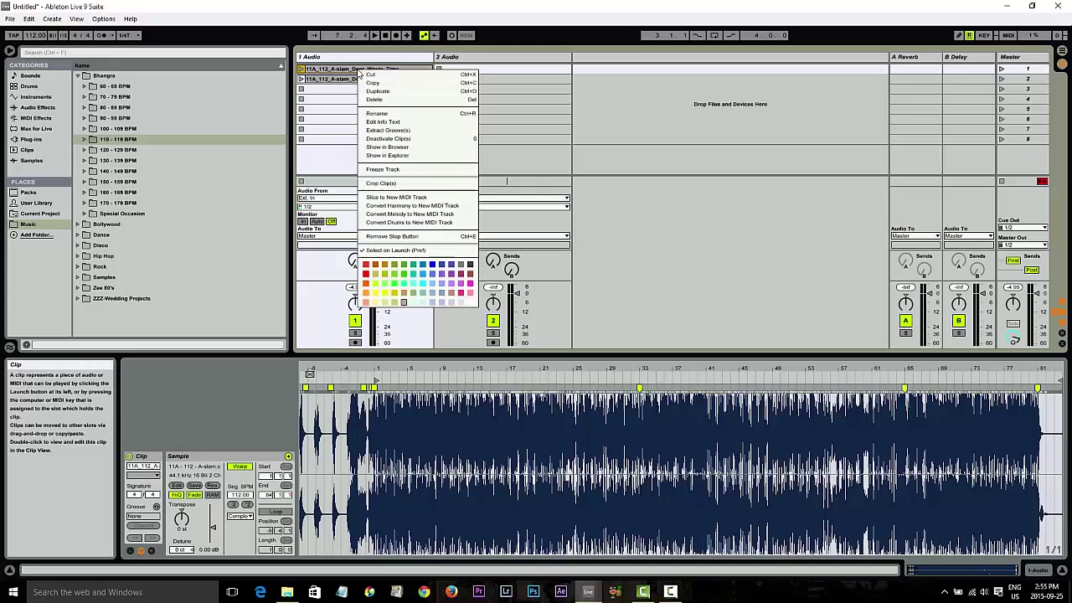
pyautogui.click(469, 287)
pyautogui.click(361, 80)
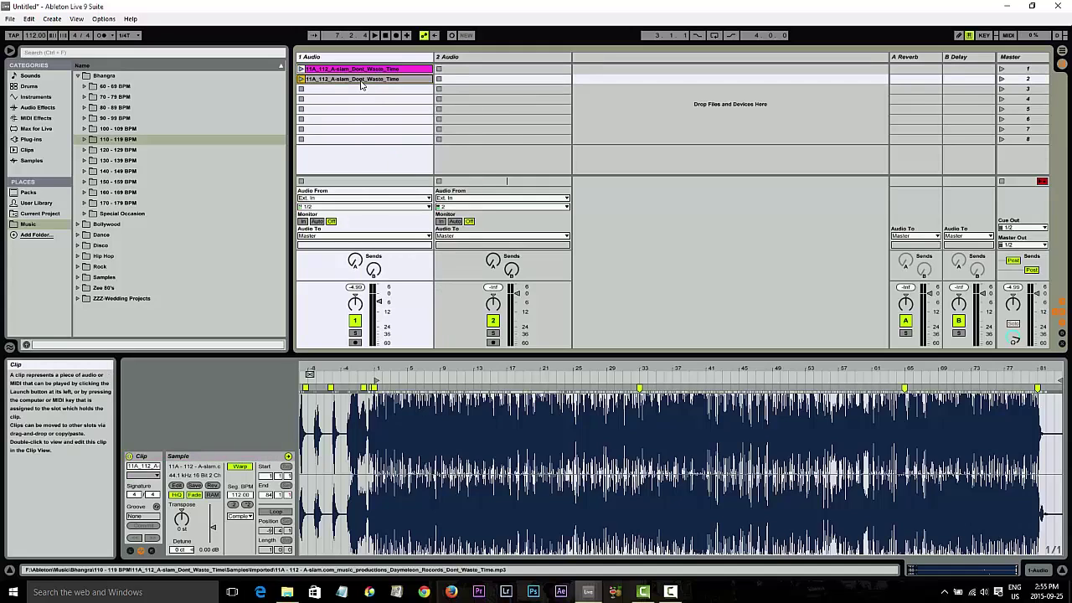
pyautogui.hotkey('ctrl', 'r')
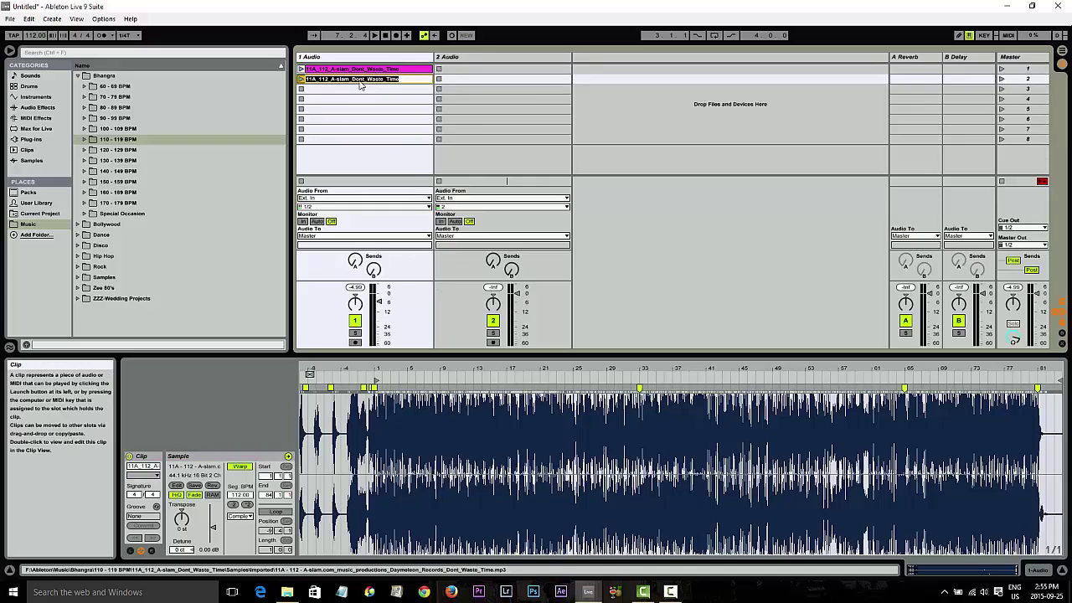
pyautogui.press('BackSpace')
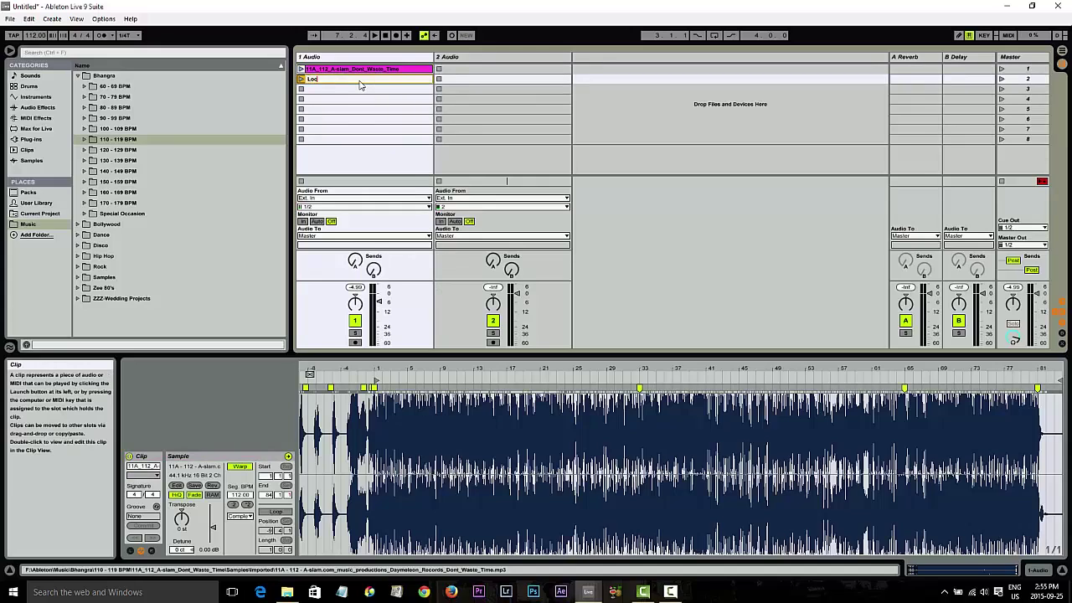
pyautogui.press('Return')
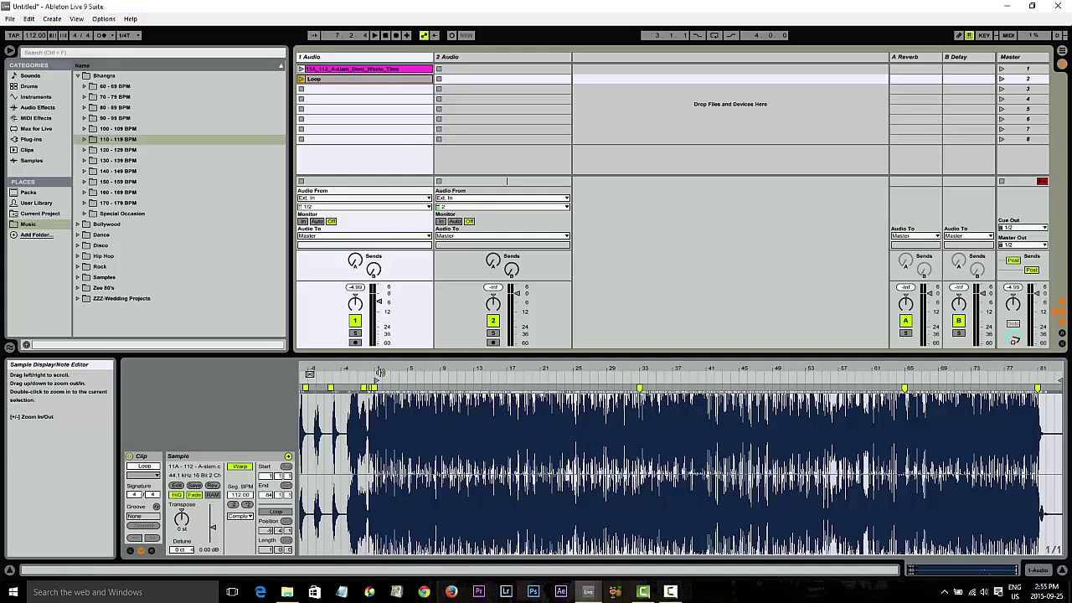
# Step: Set the Loop clip's segment tempo to 114.90, enable looping, and audition it
pyautogui.click(386, 375)
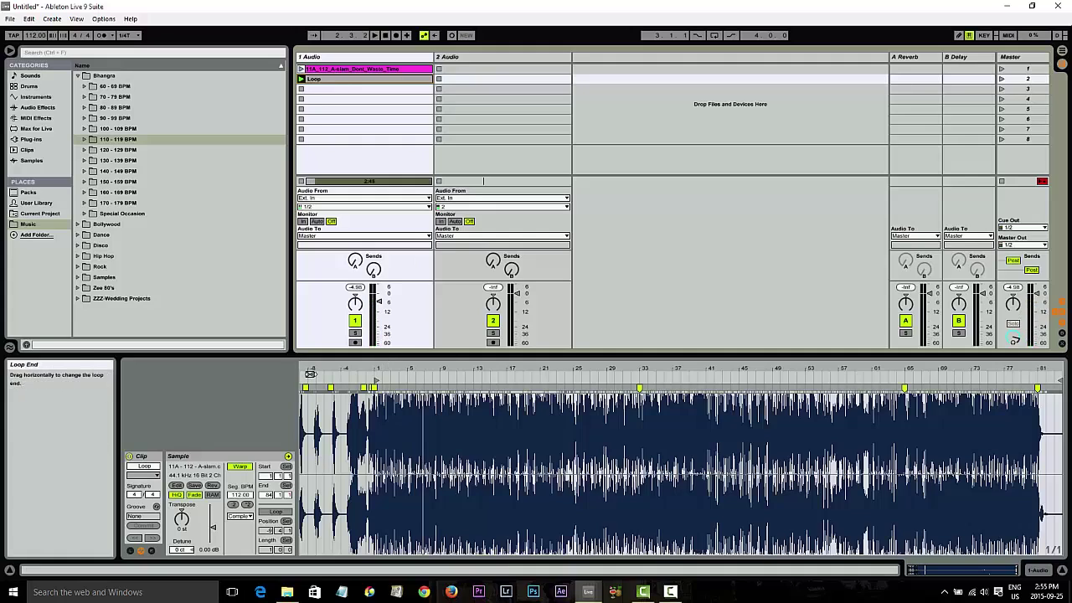
pyautogui.moveTo(310, 374); pyautogui.dragTo(407, 375)
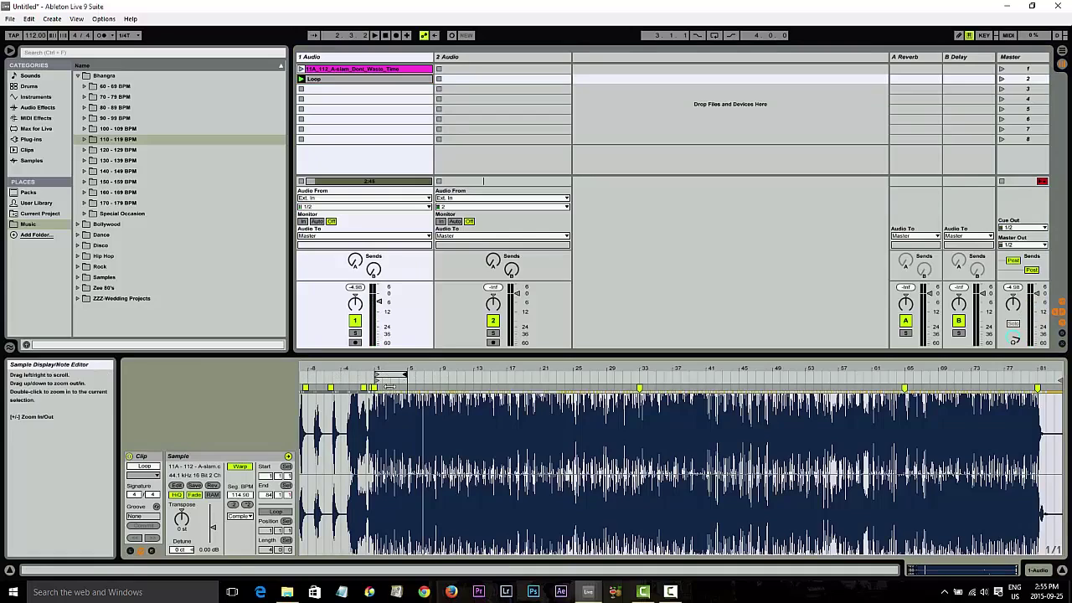
pyautogui.click(281, 512)
pyautogui.click(301, 78)
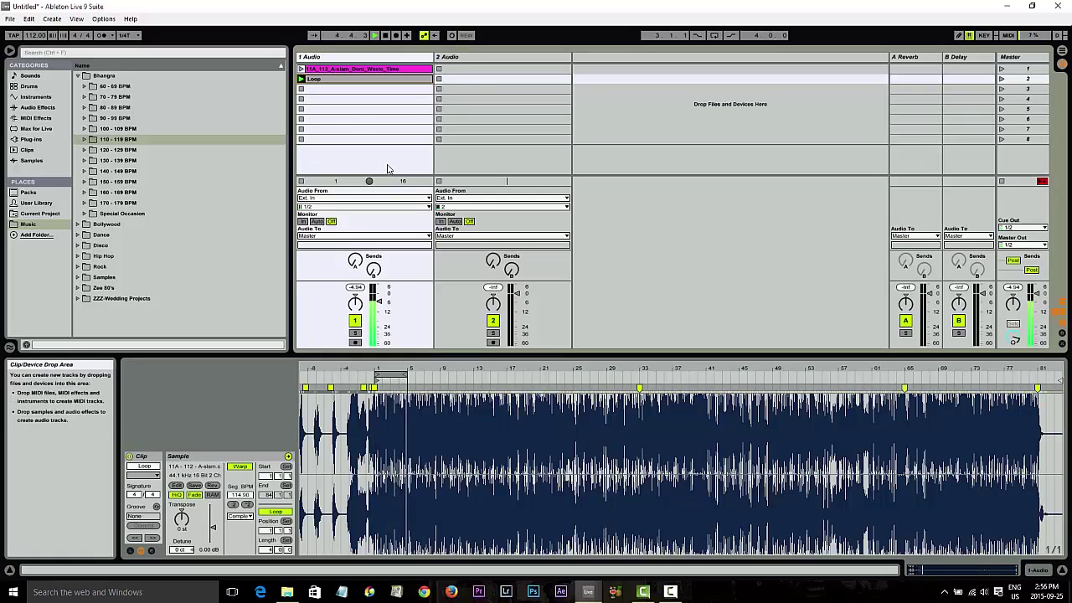
pyautogui.click(385, 37)
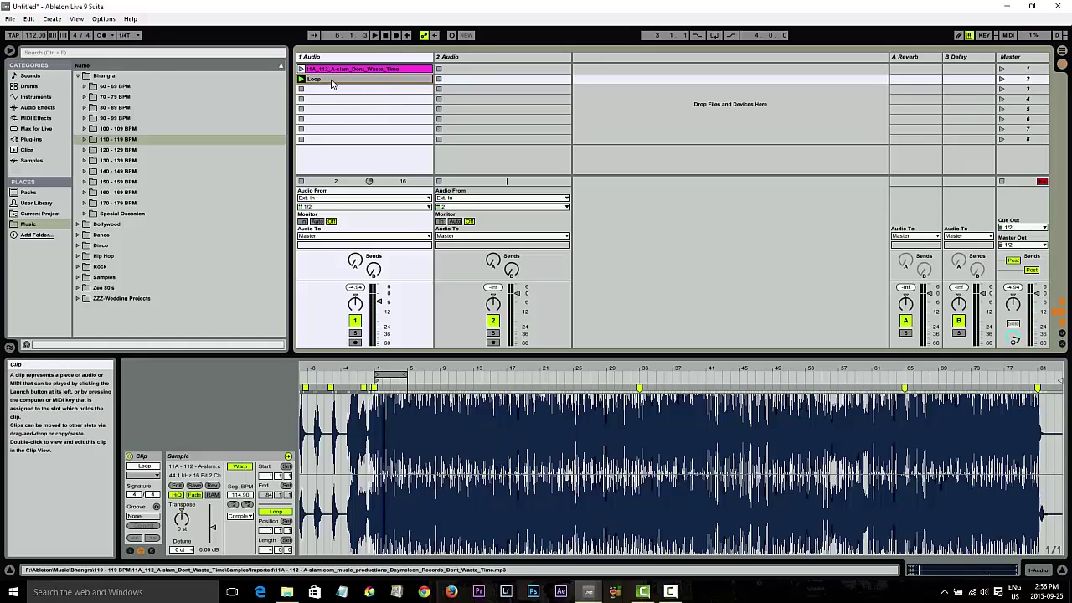
pyautogui.click(331, 83)
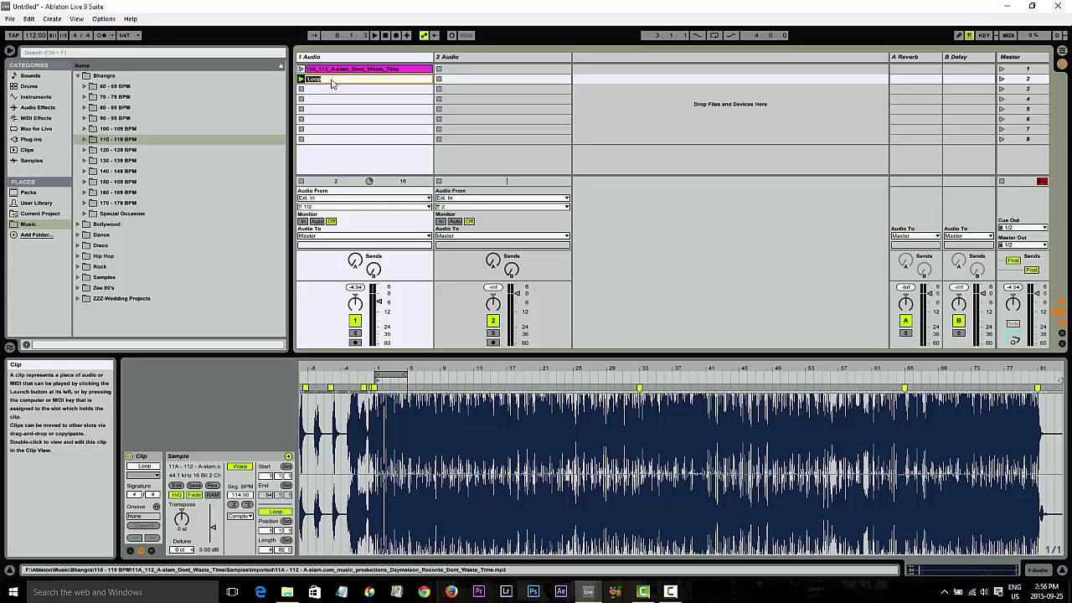
# Step: Color the Loop clip yellow, duplicate it with Ctrl+D into slot 3, and scrub through it
pyautogui.click(331, 83)
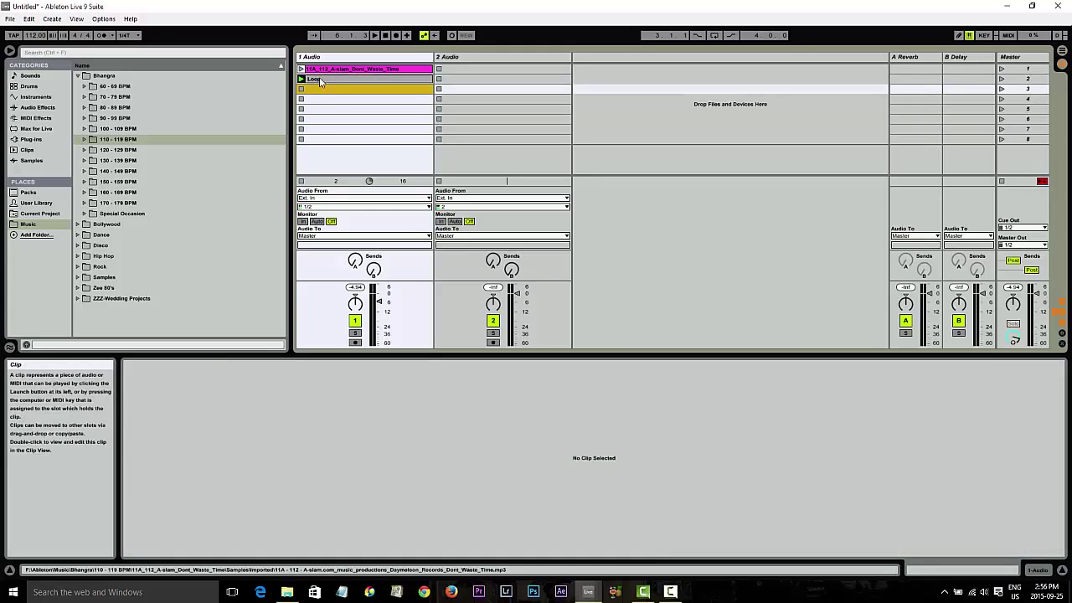
pyautogui.rightClick(321, 80)
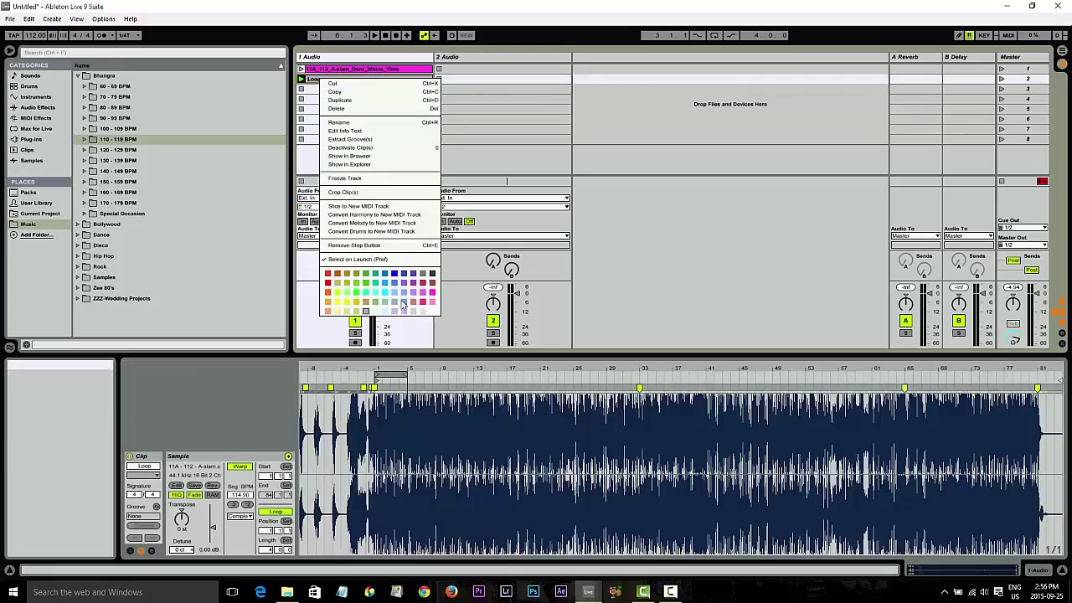
pyautogui.click(337, 303)
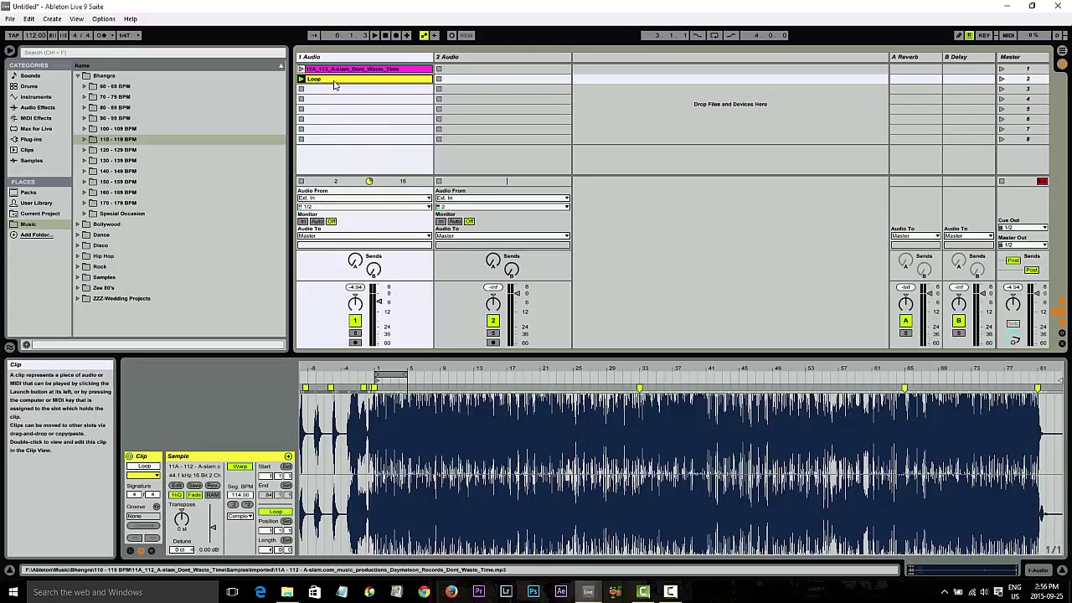
pyautogui.hotkey('ctrl', 'd')
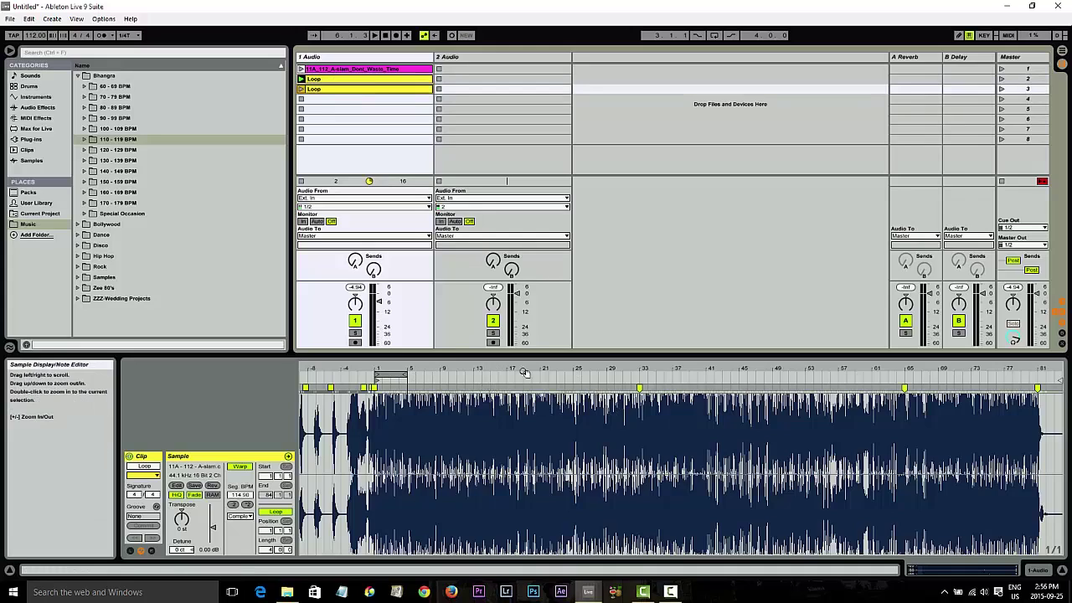
pyautogui.click(572, 375)
pyautogui.moveTo(572, 374); pyautogui.dragTo(623, 374)
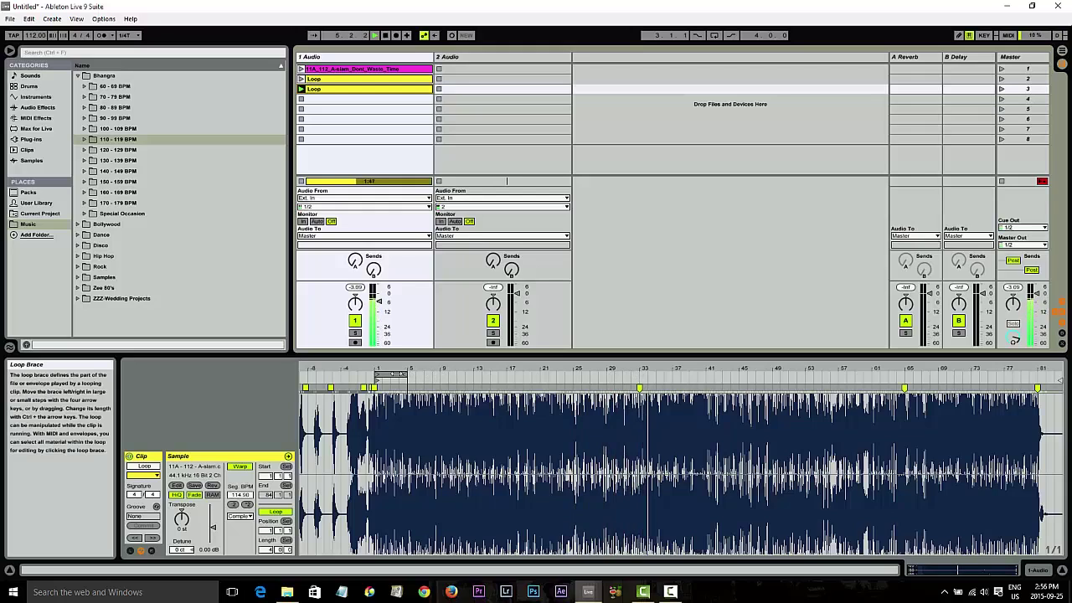
# Step: Move the third clip's loop brace to bars 33–37, audition it, and name it Hook
pyautogui.press('space')
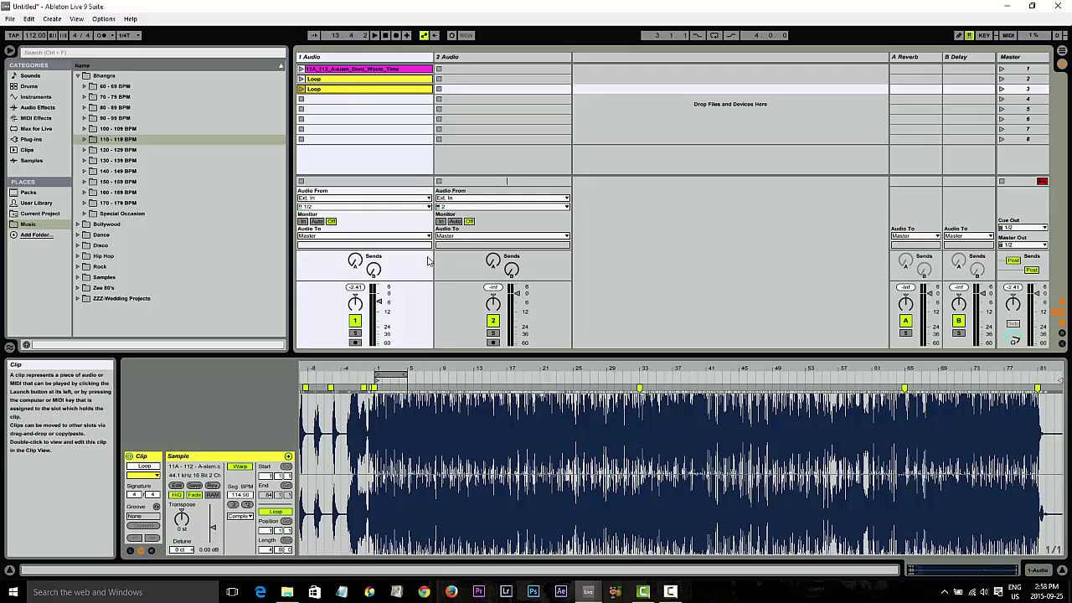
pyautogui.moveTo(392, 374); pyautogui.dragTo(670, 366)
pyautogui.click(301, 90)
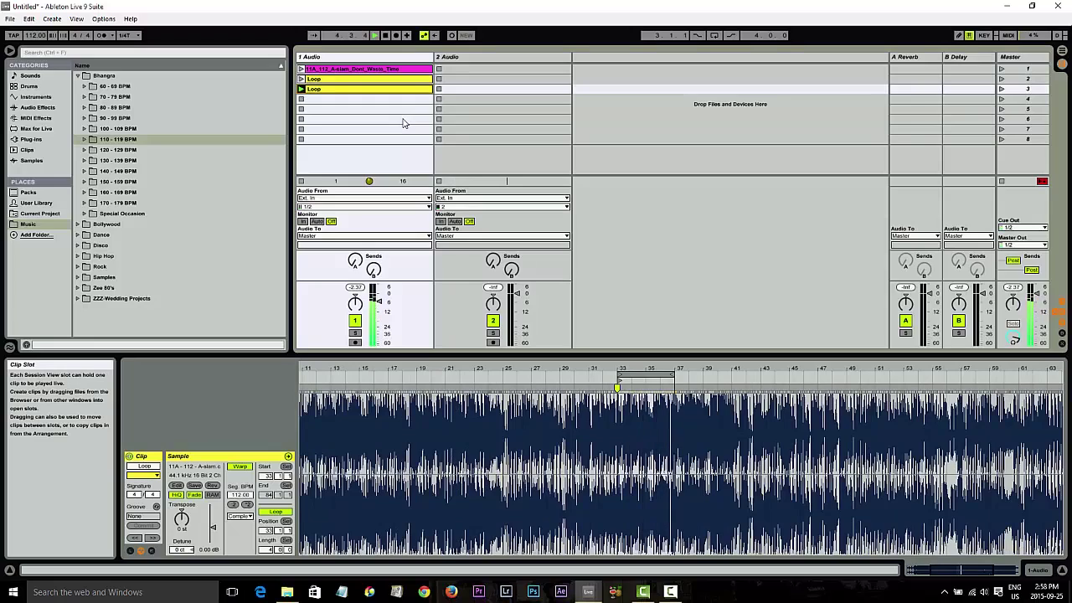
pyautogui.click(301, 99)
pyautogui.click(322, 90)
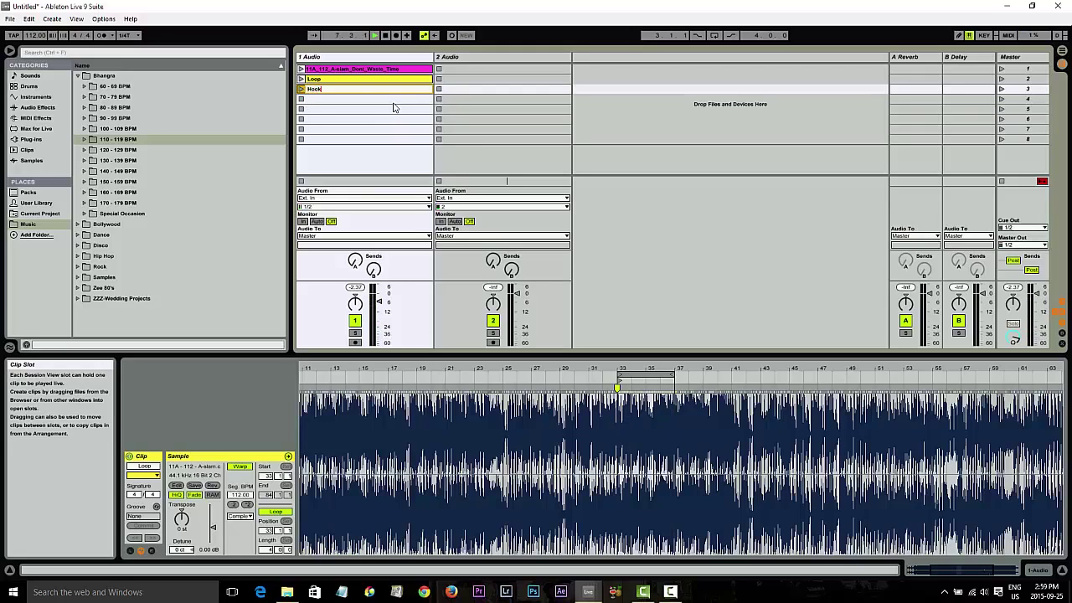
pyautogui.press('Return')
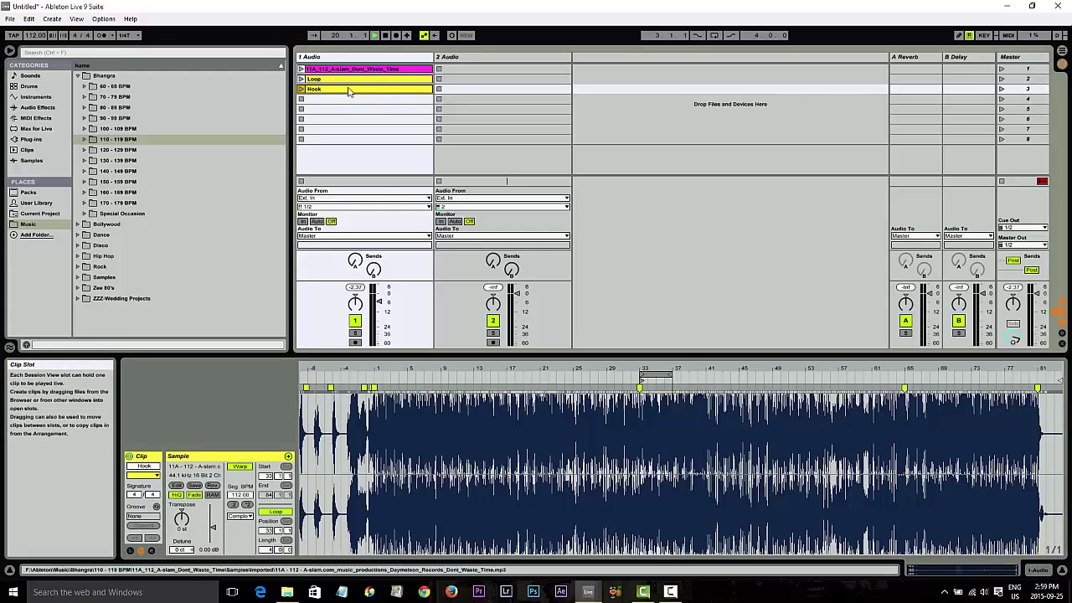
# Step: Copy Hook into slot 4 and make the copy loop 12 bars of an earlier section
pyautogui.moveTo(351, 101); pyautogui.dragTo(351, 104)
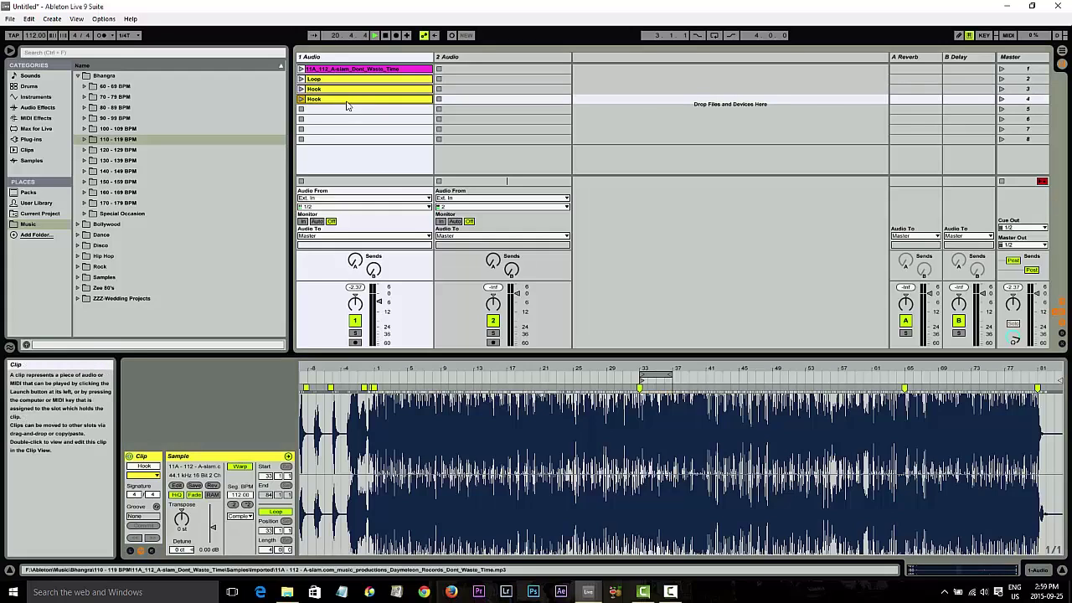
pyautogui.moveTo(666, 379); pyautogui.dragTo(317, 350)
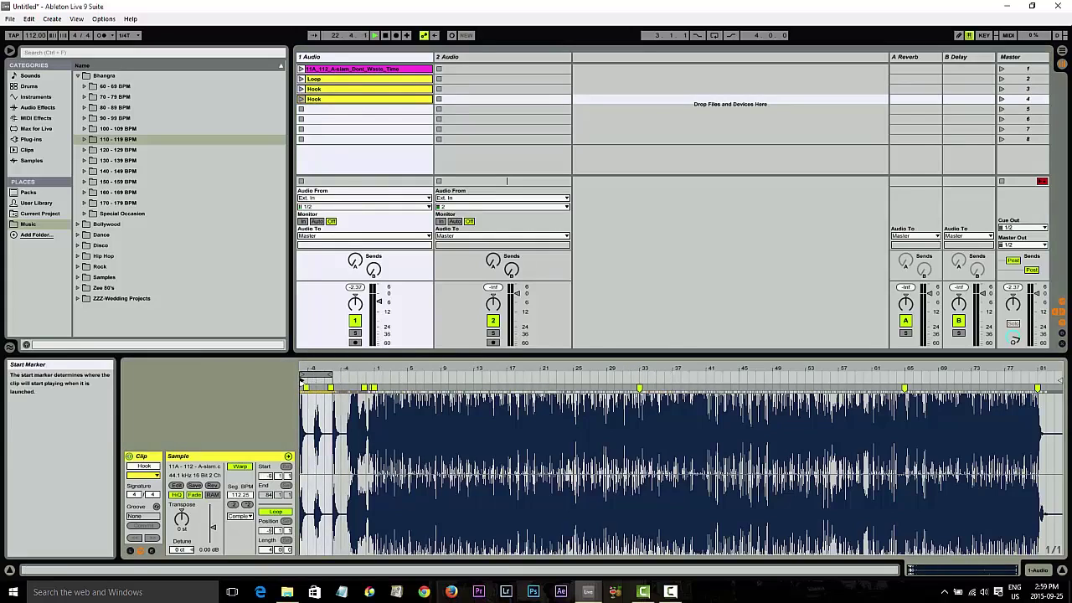
pyautogui.click(301, 99)
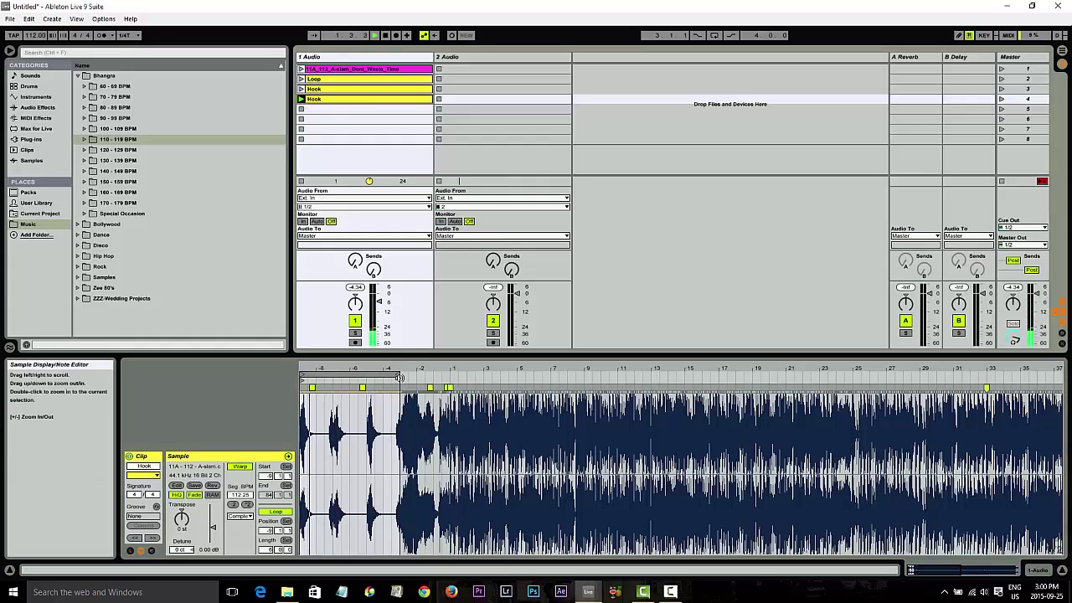
pyautogui.moveTo(398, 375); pyautogui.dragTo(349, 375)
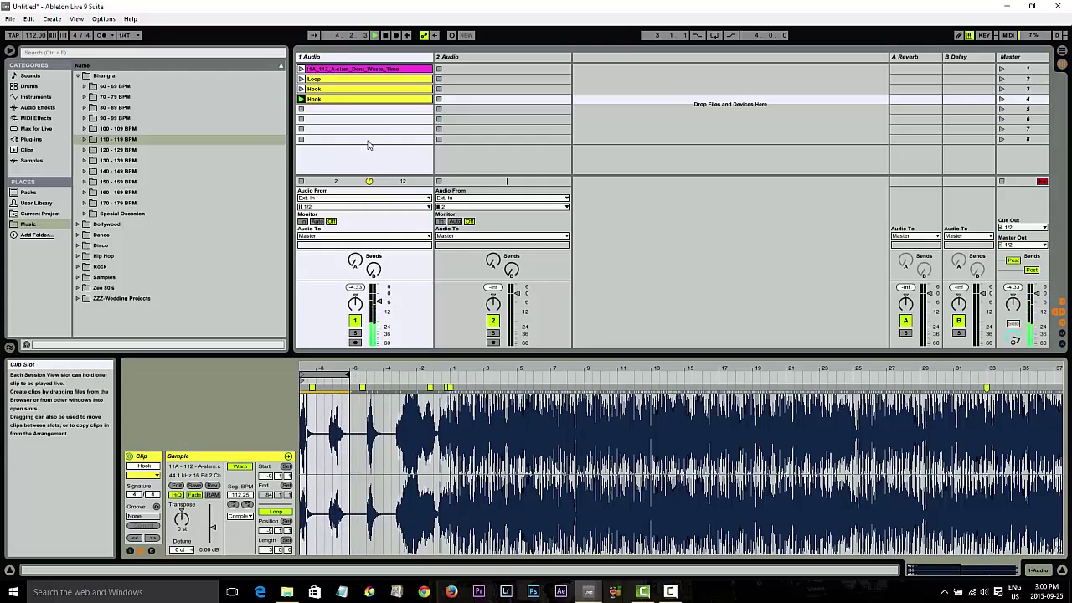
pyautogui.click(301, 110)
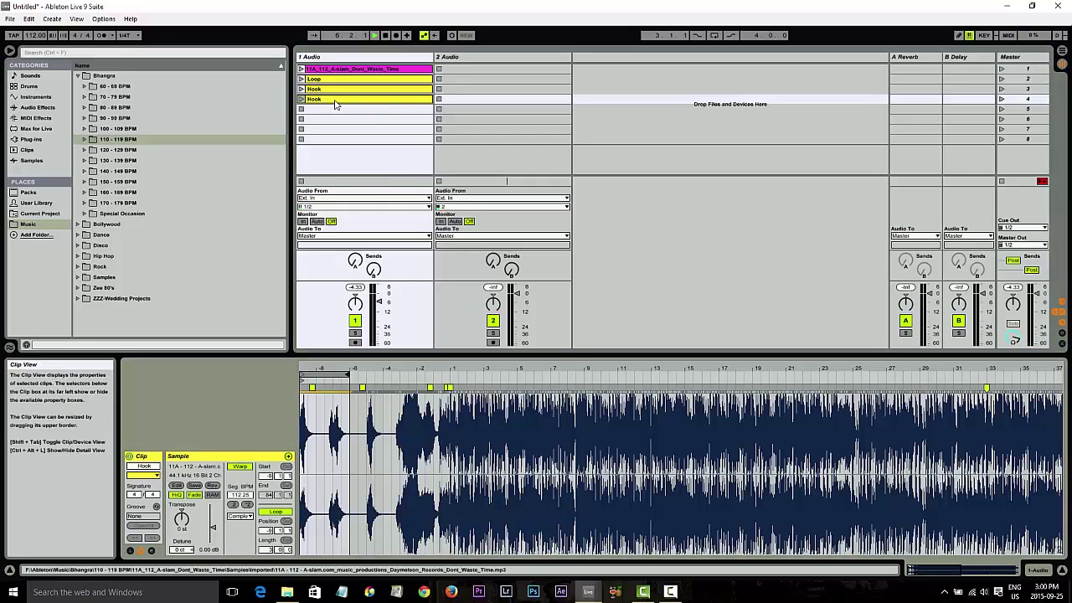
# Step: Rename the copy 'Loop 1' and move it just above the Hook clip
pyautogui.hotkey('ctrl', 'r')
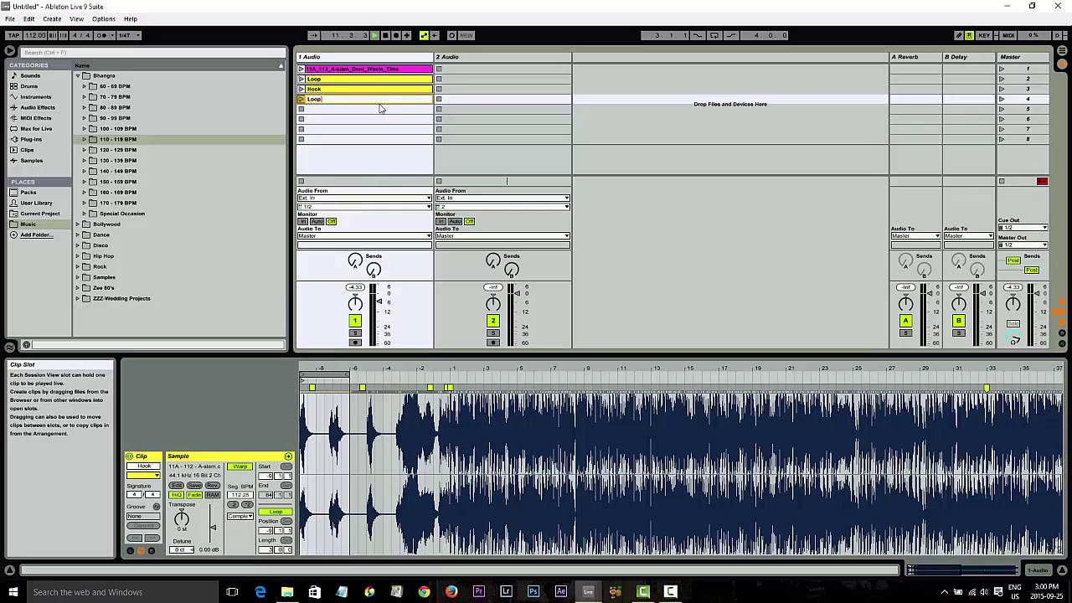
pyautogui.moveTo(358, 105); pyautogui.dragTo(337, 89)
pyautogui.click(342, 69)
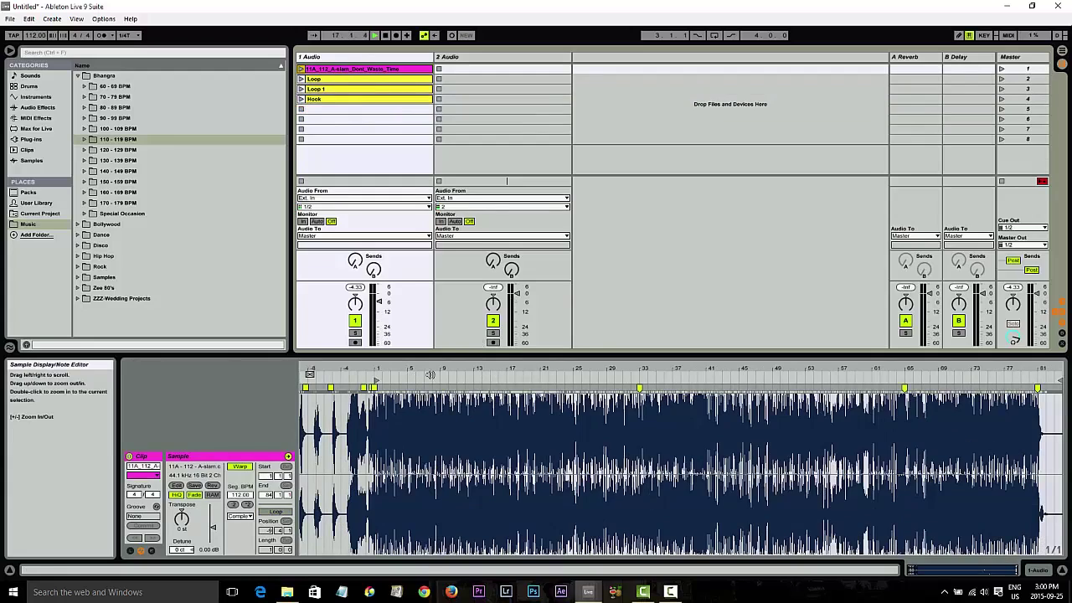
# Step: Copy Hook into slot 5, move its start point earlier, and switch its Loop off
pyautogui.click(434, 373)
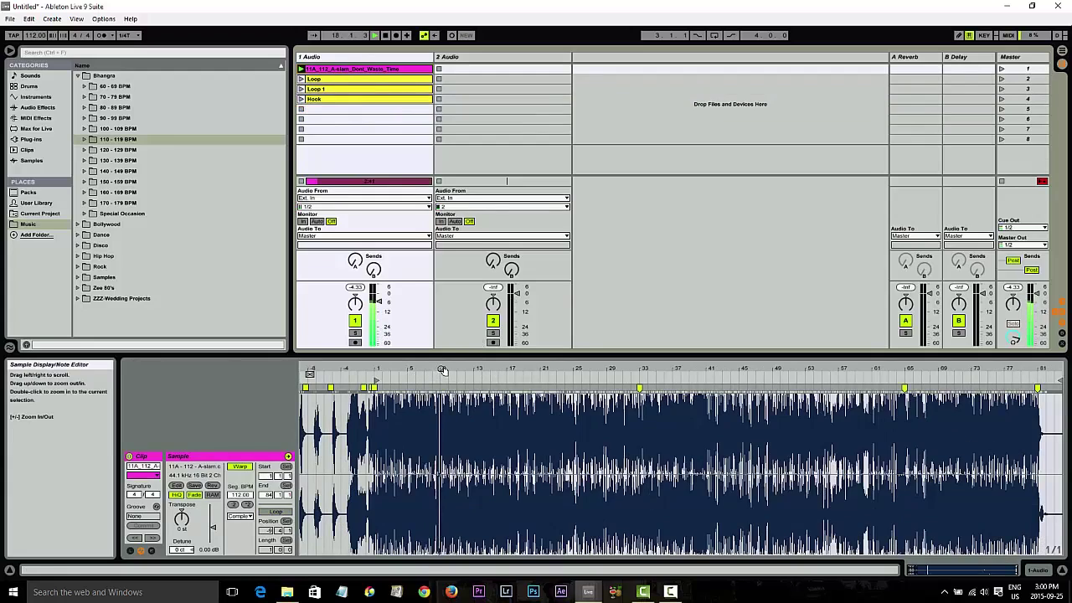
pyautogui.moveTo(443, 370)
pyautogui.mouseDown()
pyautogui.moveTo(442, 392)
pyautogui.moveTo(436, 361)
pyautogui.mouseUp()
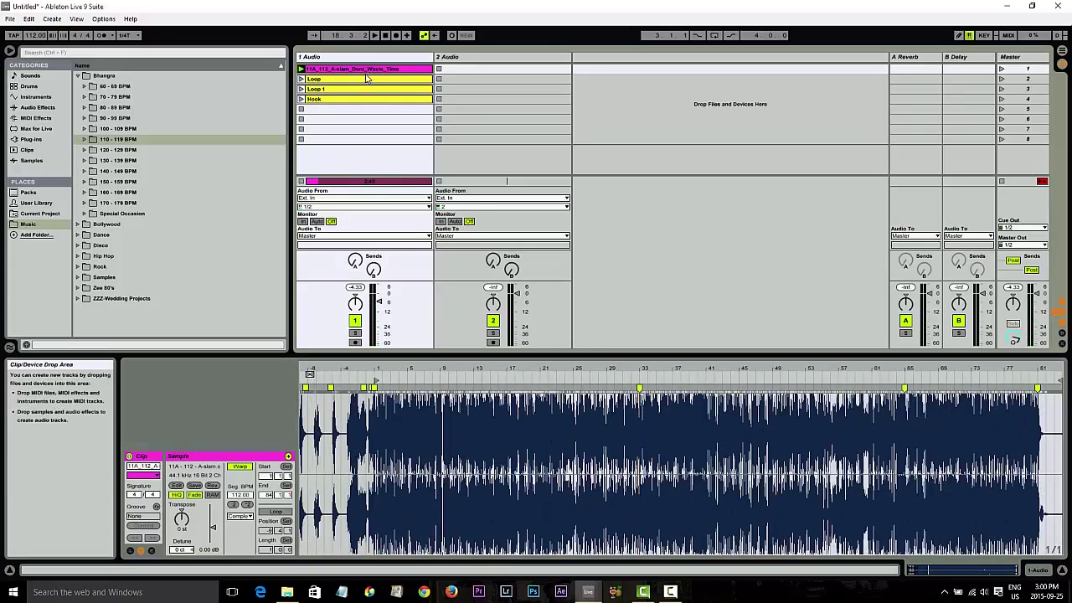
pyautogui.moveTo(342, 98); pyautogui.dragTo(347, 109)
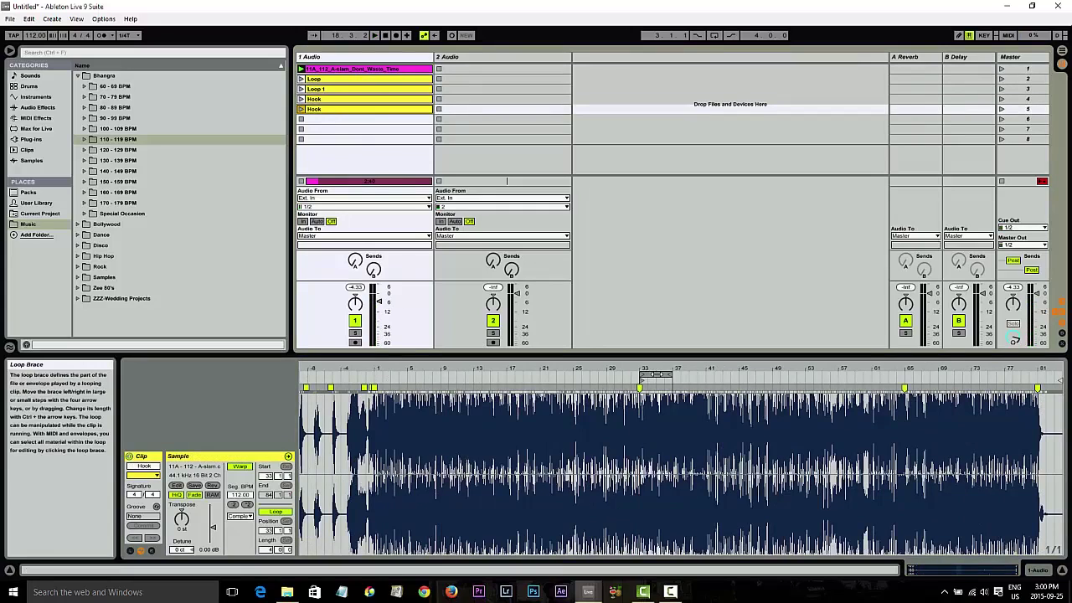
pyautogui.moveTo(642, 380); pyautogui.dragTo(567, 383)
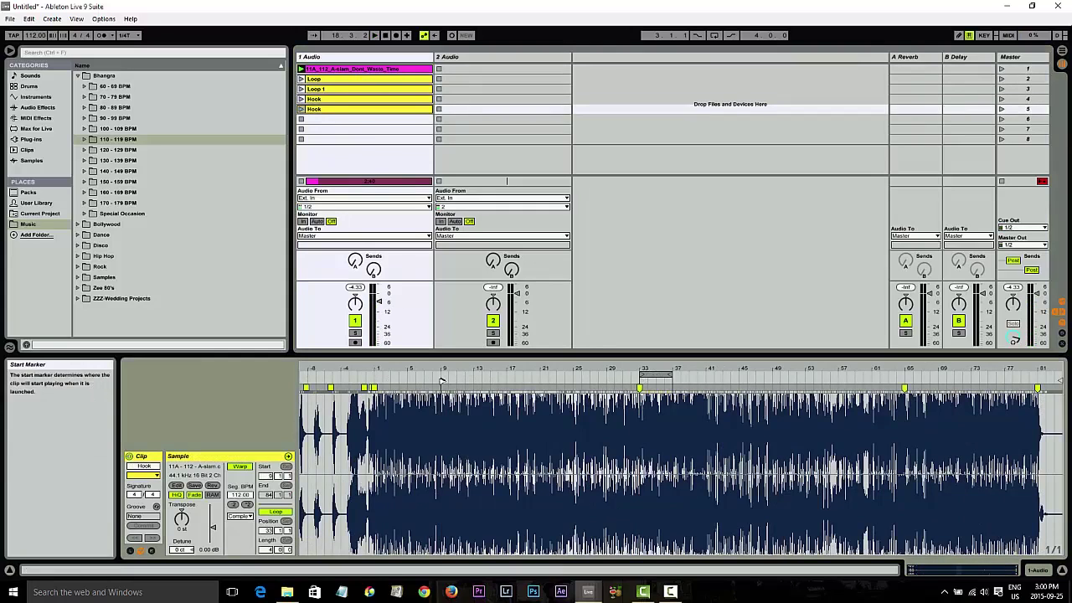
pyautogui.click(275, 511)
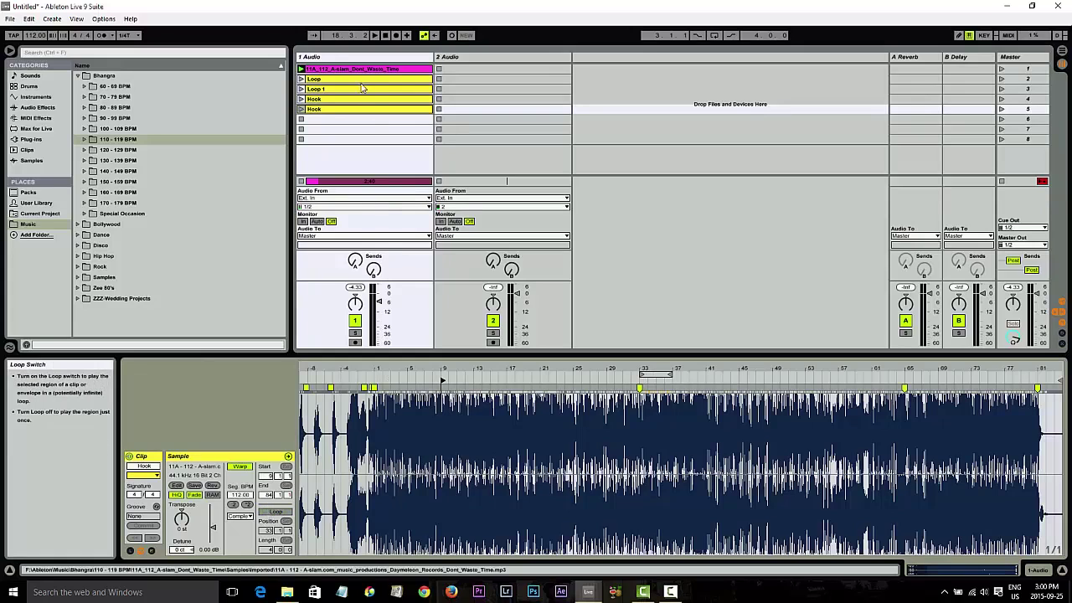
pyautogui.click(363, 108)
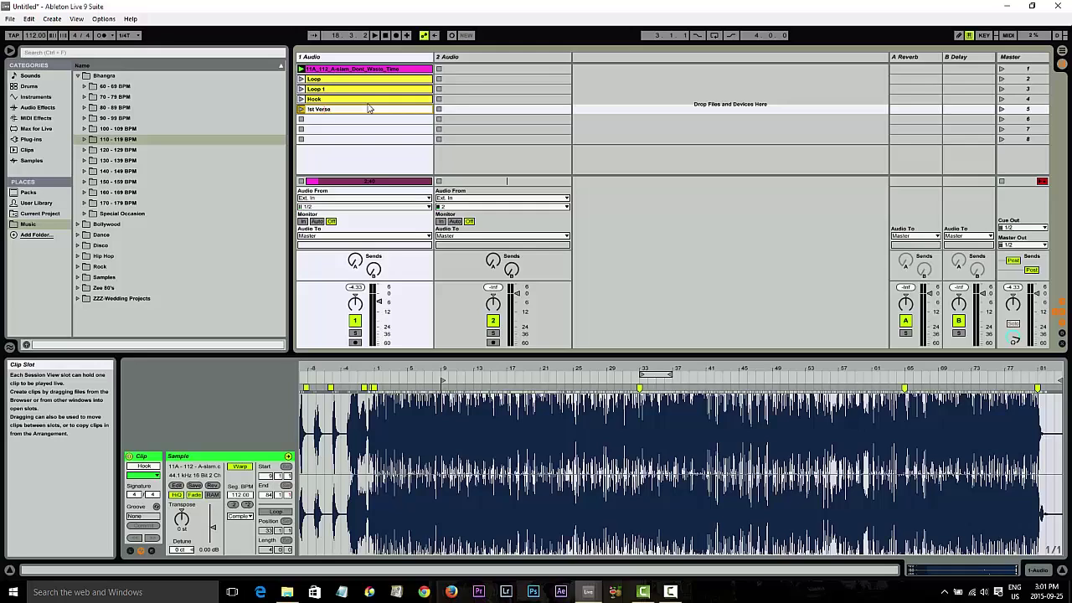
# Step: Color 1st Verse green, then launch Loop, Loop 1, Hook and 1st Verse in turn and stop track 1
pyautogui.click(368, 109)
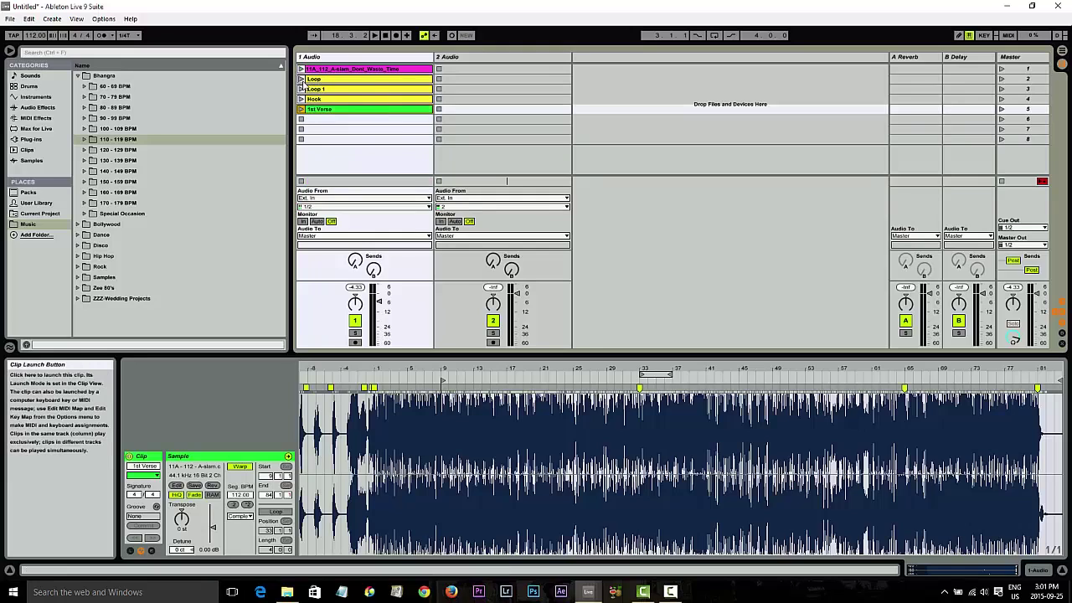
pyautogui.click(300, 78)
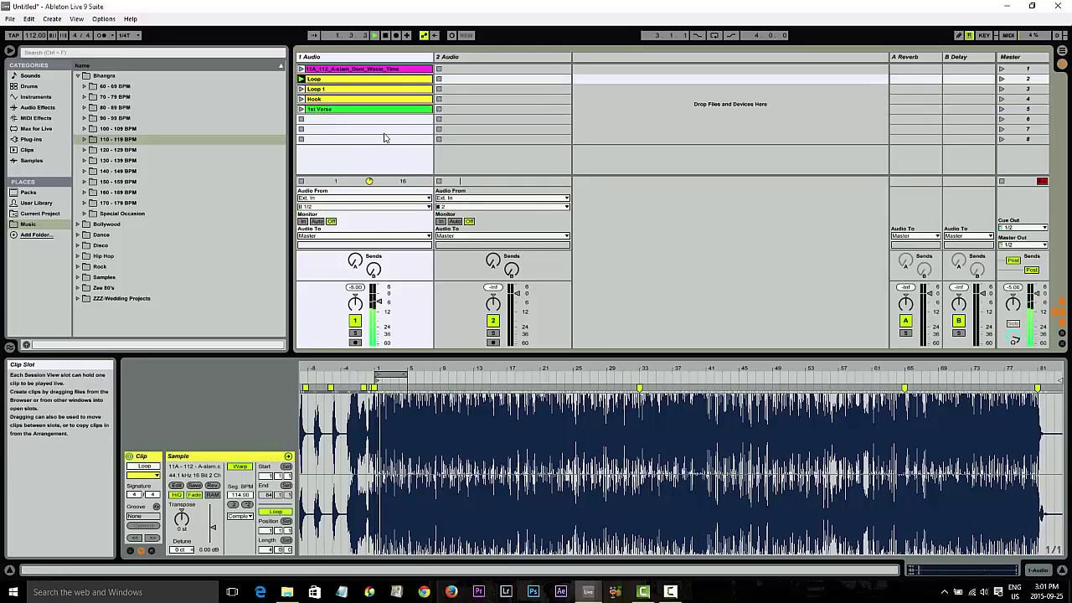
pyautogui.click(301, 89)
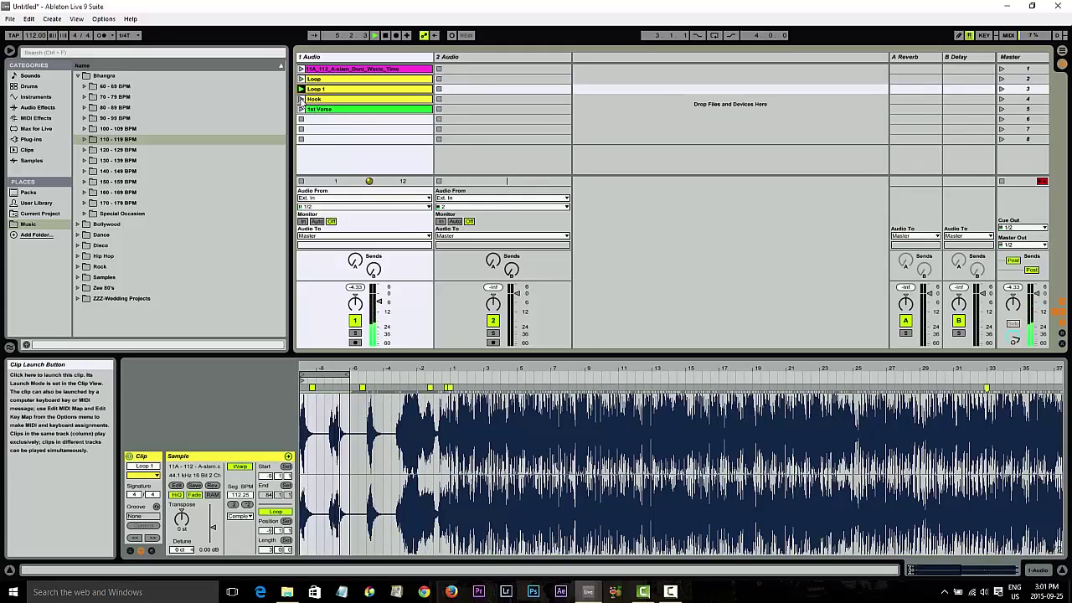
pyautogui.click(300, 98)
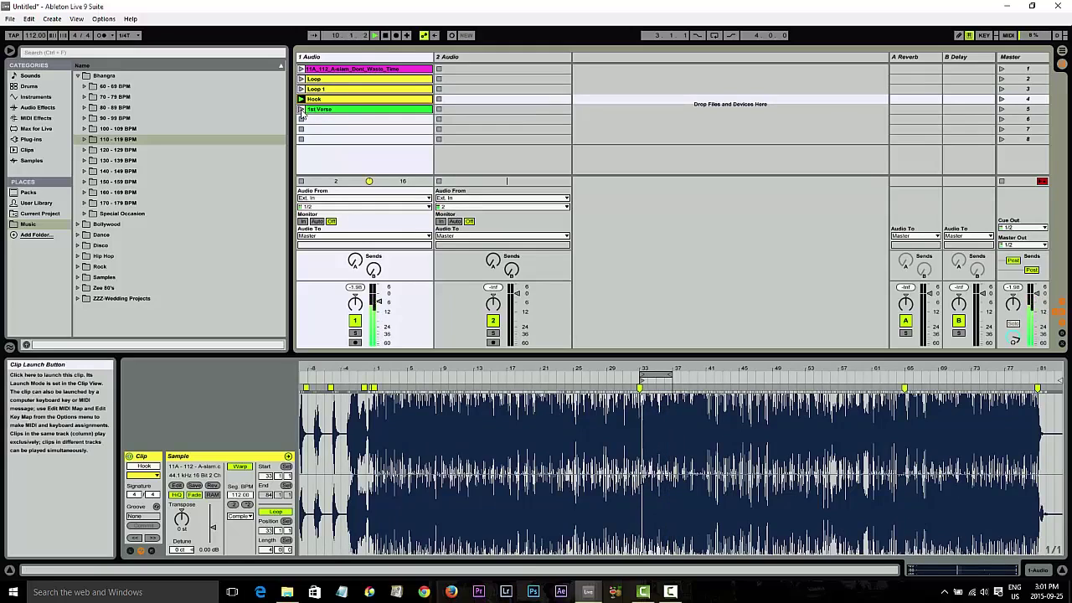
pyautogui.click(301, 110)
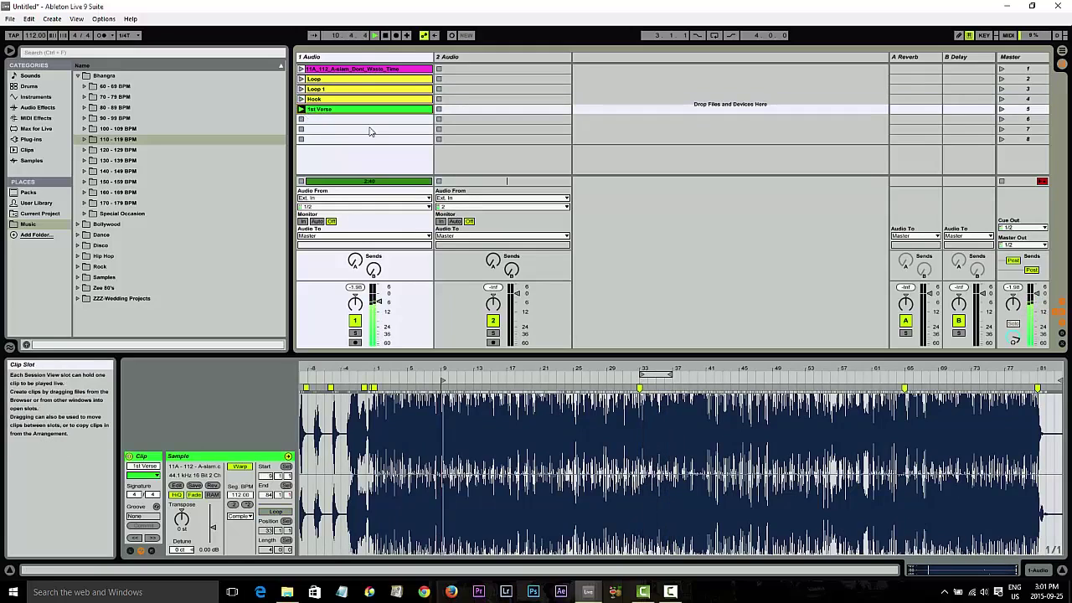
pyautogui.click(300, 119)
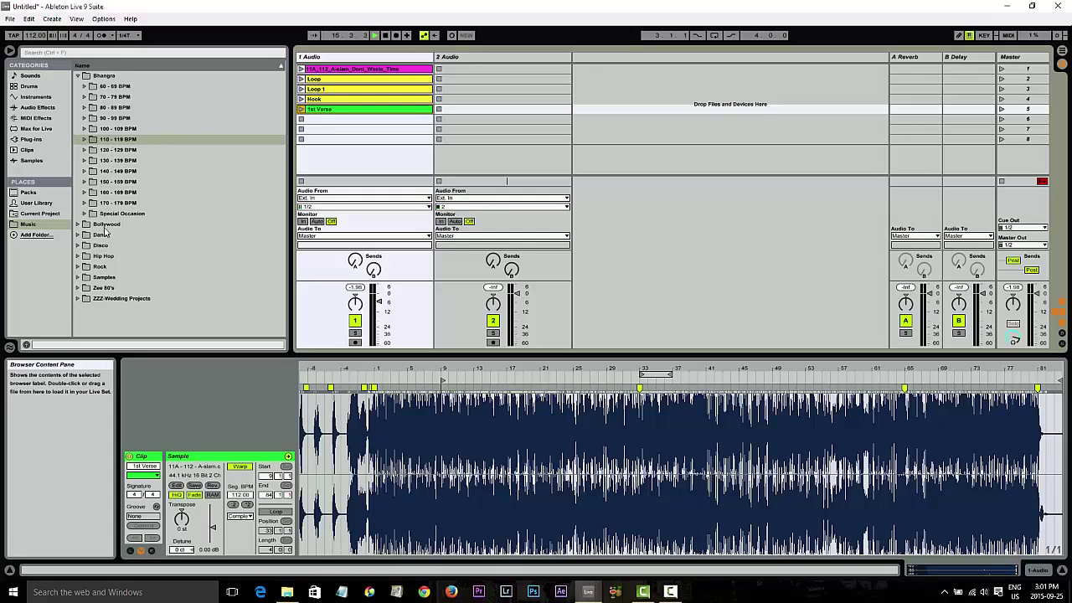
# Step: Put the Poison (Loop) clip from Hip Hop into track 2 slot 1, play it, and lower track 2 to about -4 dB
pyautogui.click(78, 255)
pyautogui.moveTo(172, 293); pyautogui.dragTo(494, 76)
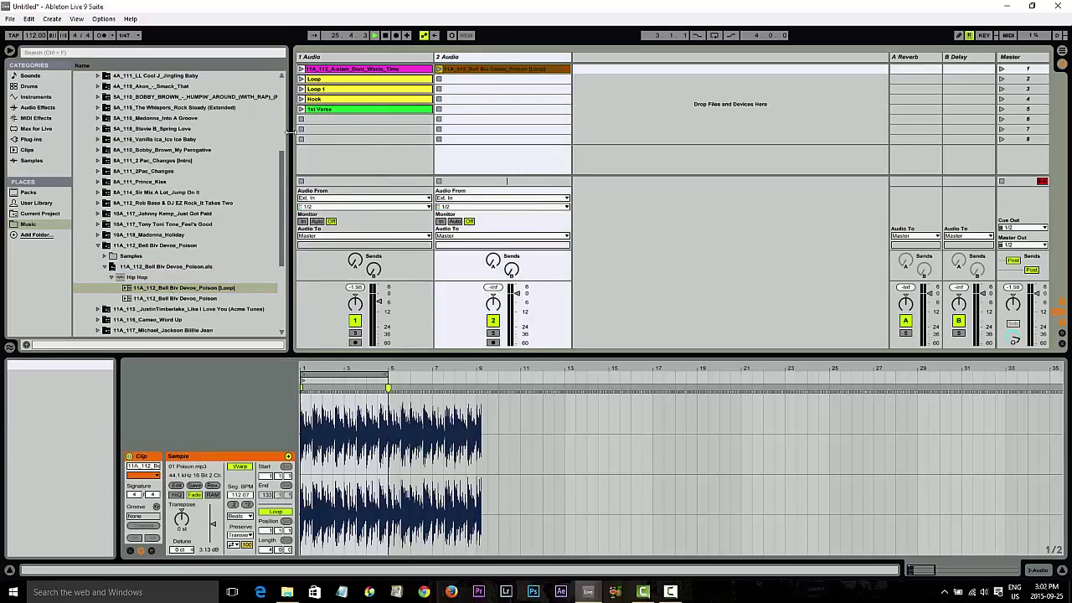
pyautogui.moveTo(290, 134); pyautogui.dragTo(230, 134)
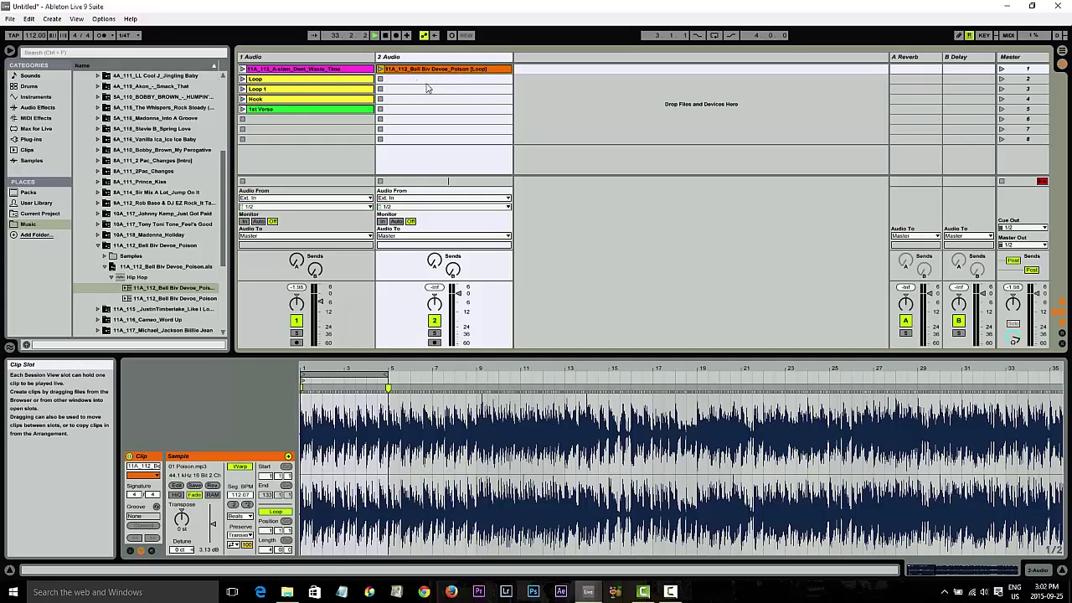
pyautogui.click(381, 69)
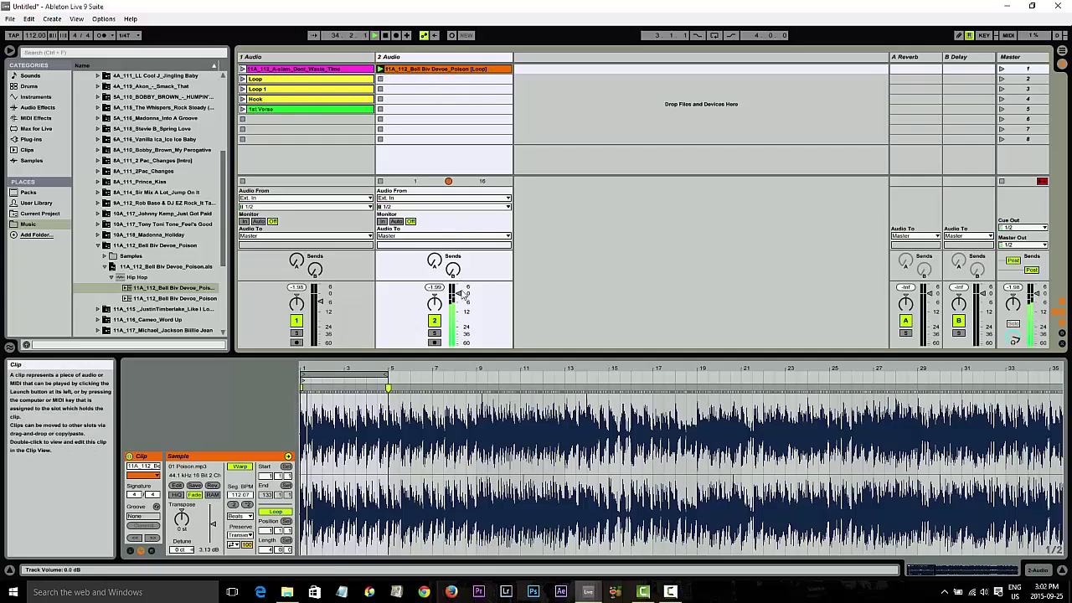
pyautogui.moveTo(459, 295); pyautogui.dragTo(466, 342)
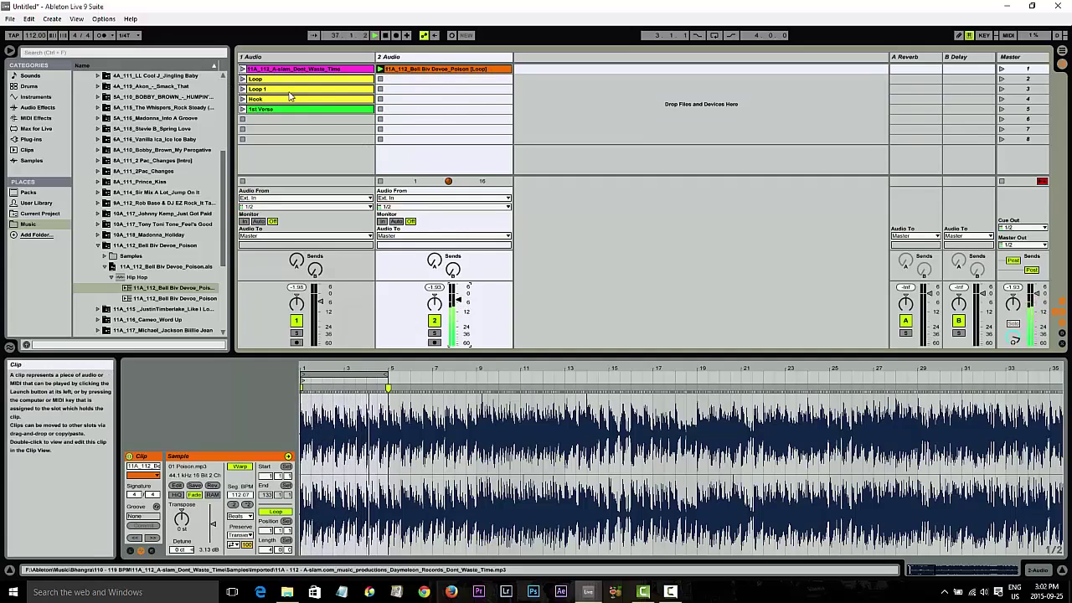
# Step: Over the Poison loop, play and stop the full-song clip, then launch Loop 1, Loop and 1st Verse
pyautogui.click(242, 69)
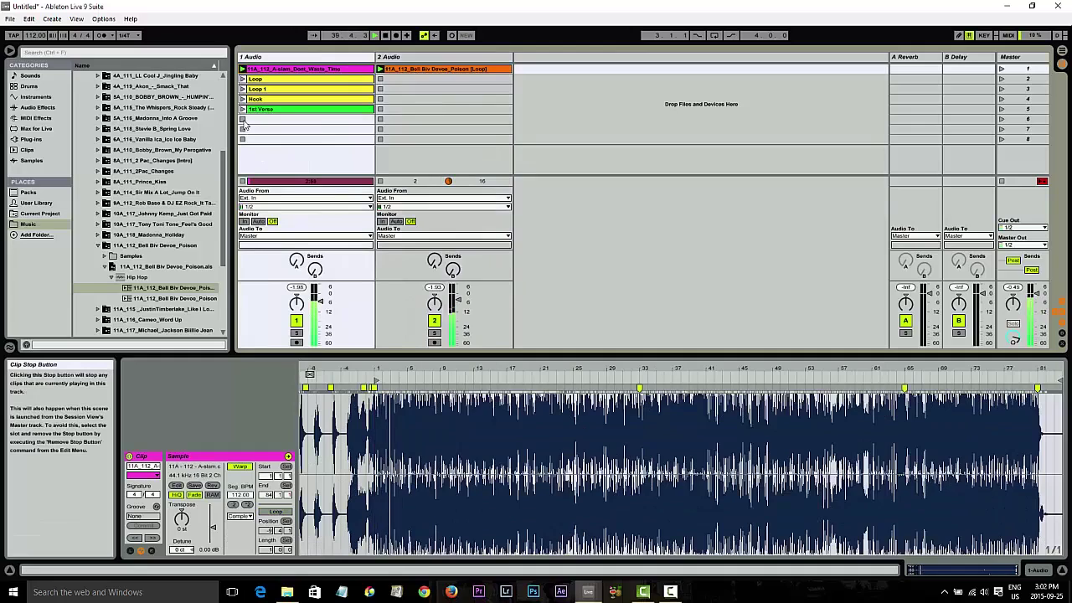
pyautogui.click(243, 124)
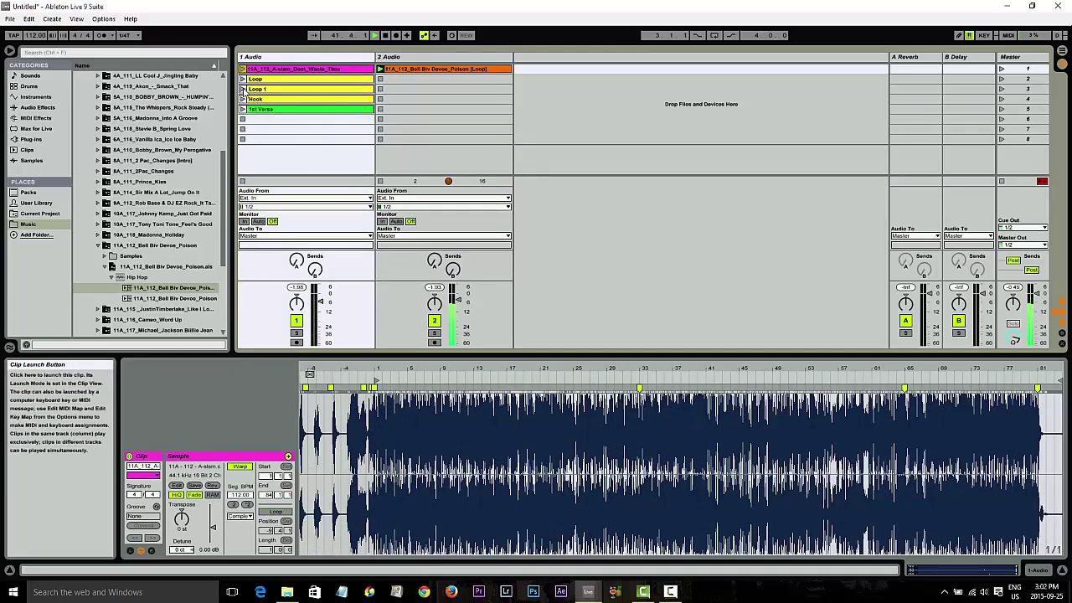
pyautogui.click(243, 89)
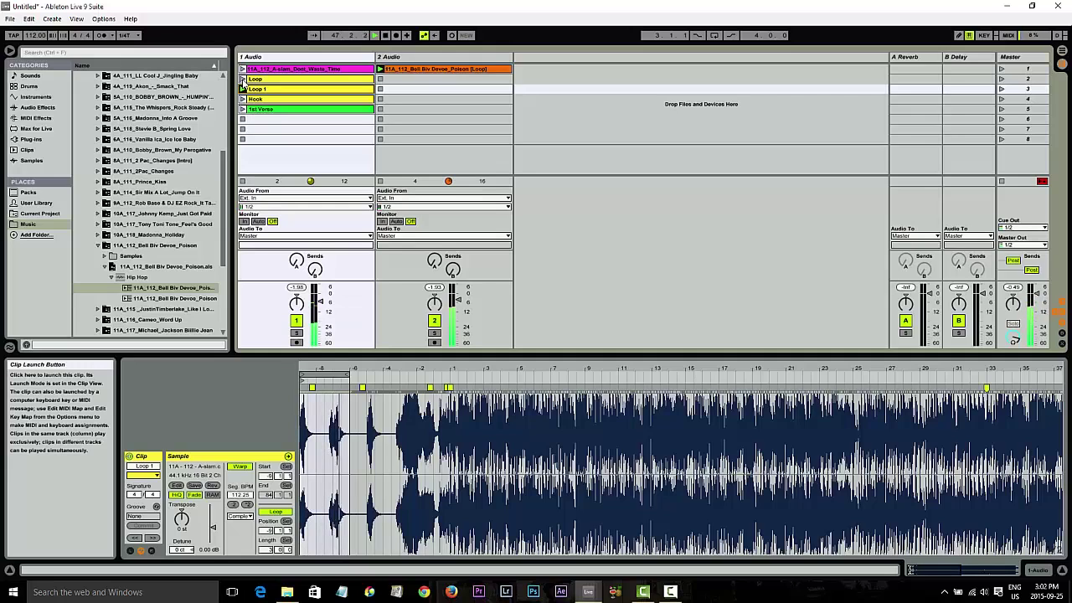
pyautogui.click(242, 79)
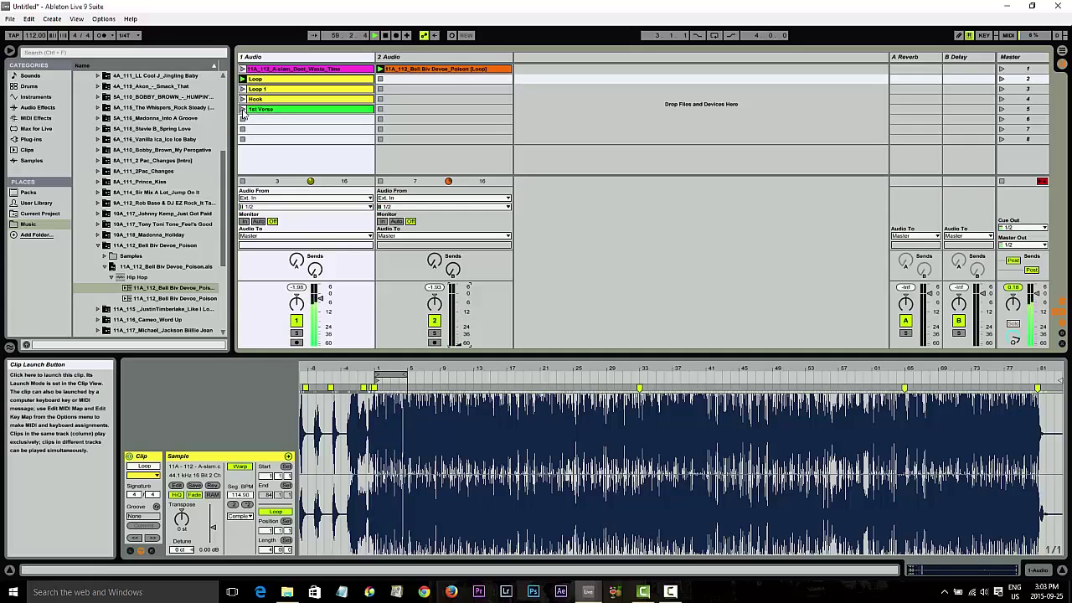
pyautogui.click(243, 112)
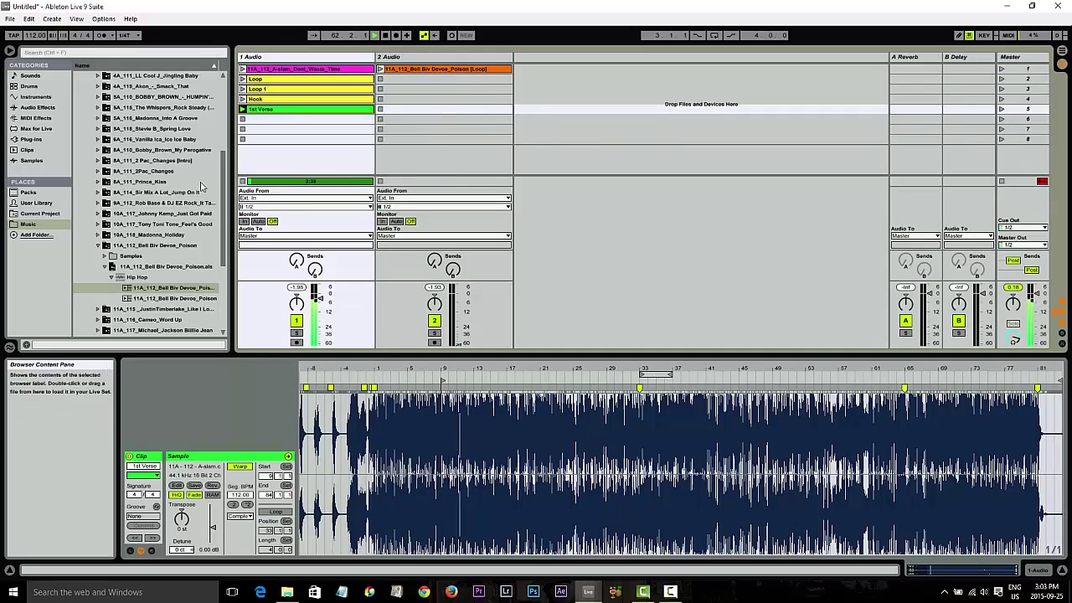
# Step: Drag Billie Jean [Loop] from the 11A_117 Michael Jackson Old School.als set into track 2's second slot
pyautogui.moveTo(223, 177); pyautogui.dragTo(224, 210)
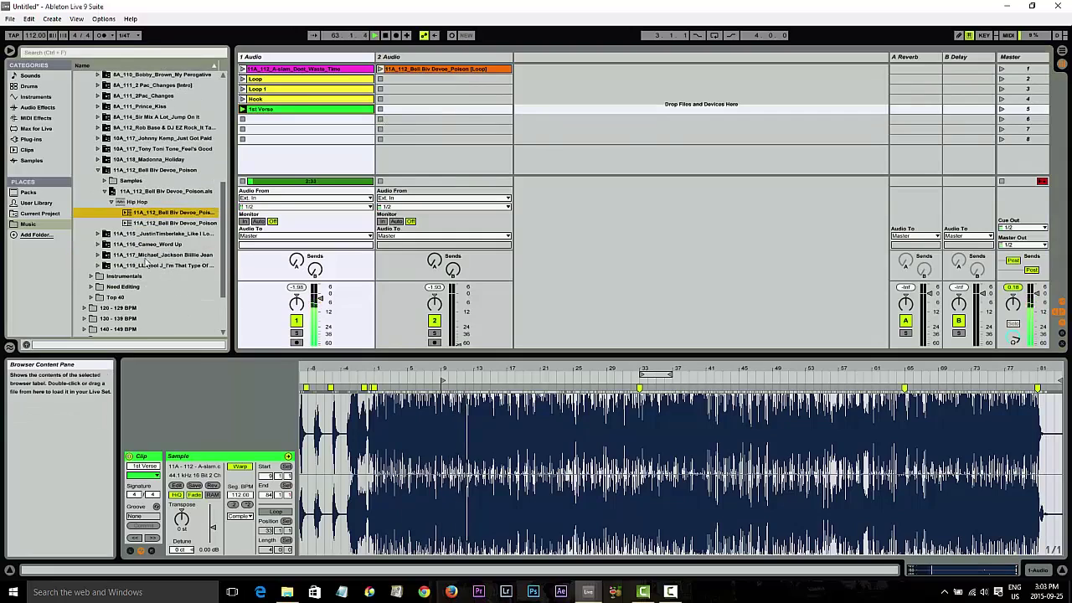
pyautogui.click(97, 233)
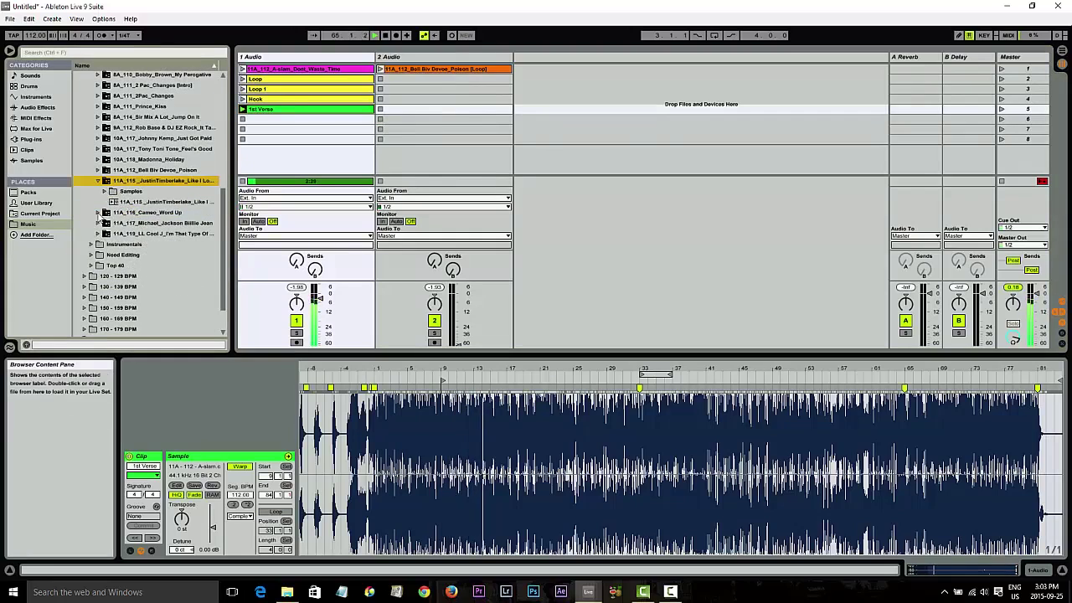
pyautogui.click(98, 223)
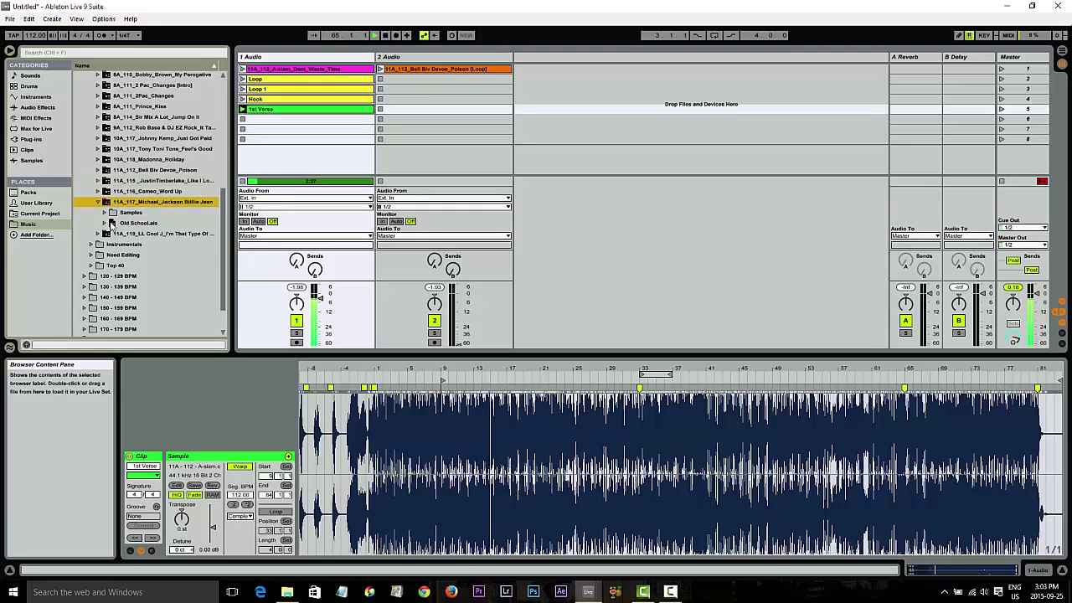
pyautogui.click(106, 225)
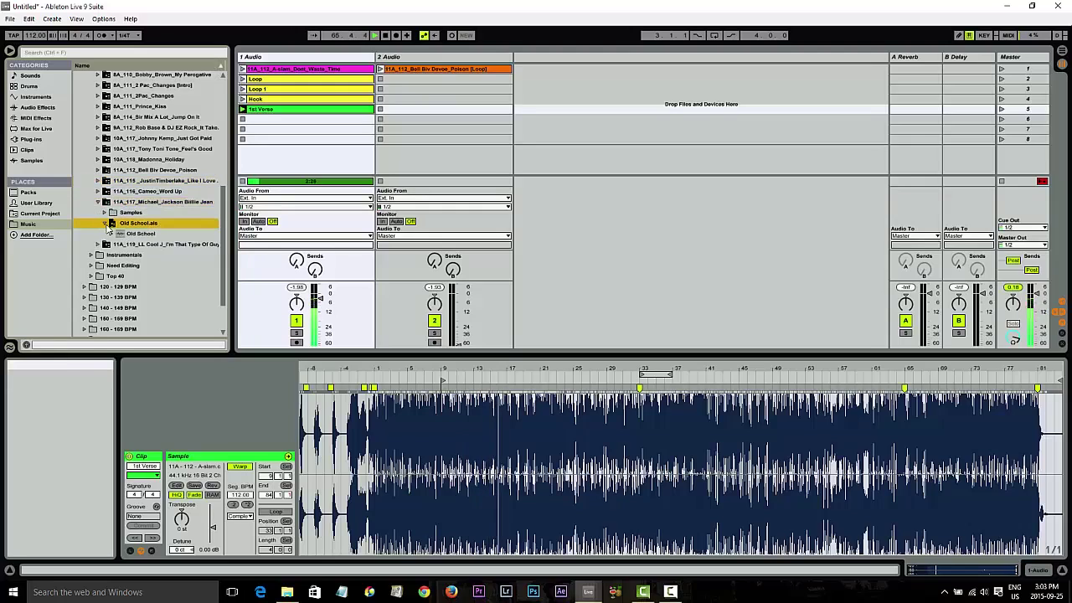
pyautogui.click(112, 234)
pyautogui.moveTo(227, 256); pyautogui.dragTo(305, 260)
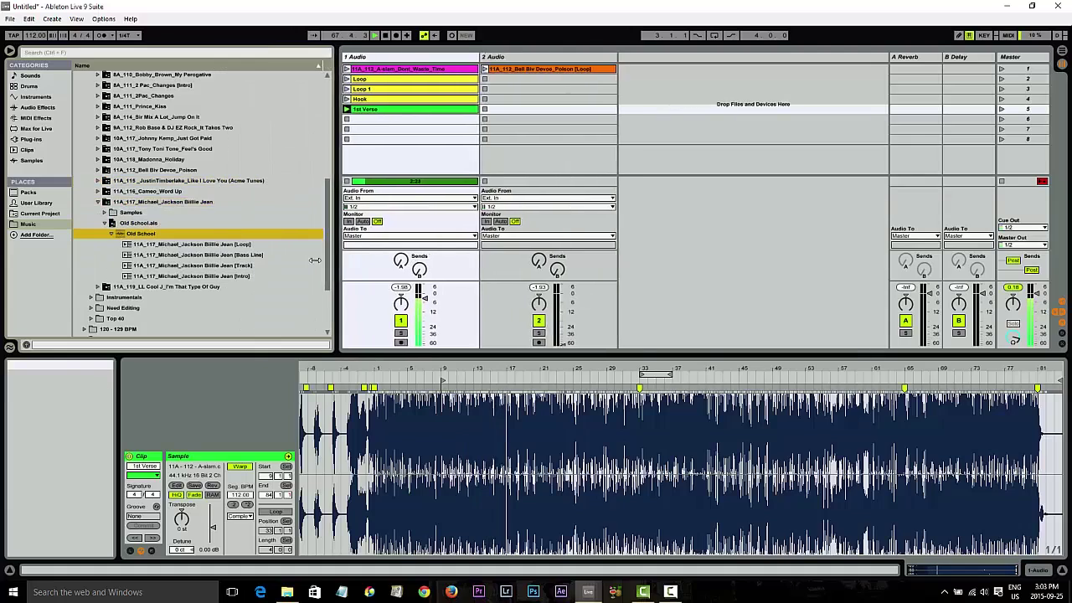
pyautogui.click(141, 244)
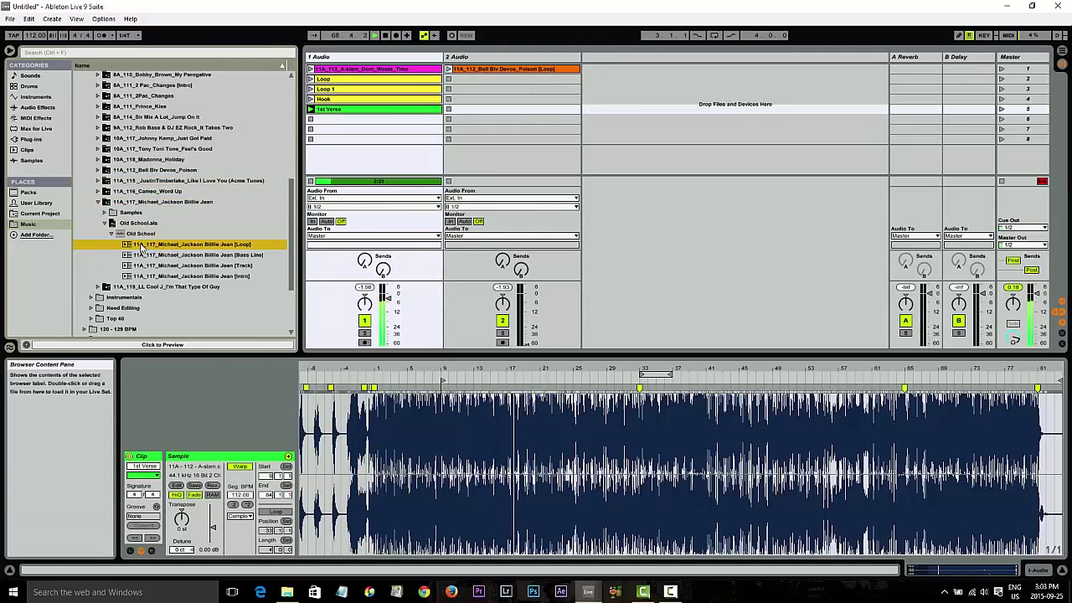
pyautogui.moveTo(140, 244); pyautogui.dragTo(540, 85)
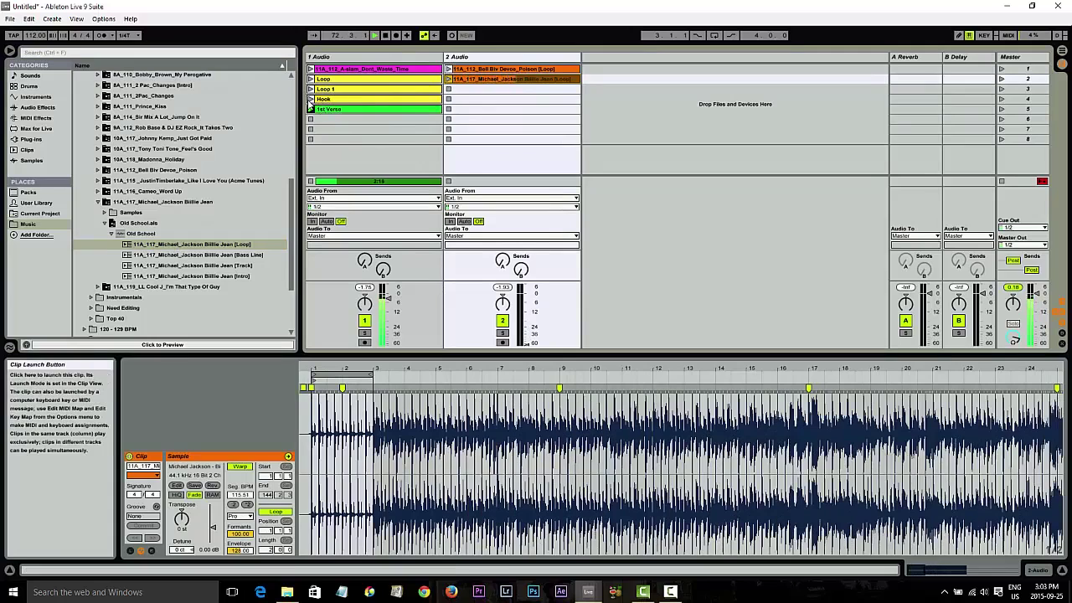
# Step: Blend the Hook clip with the Billie Jean loop, lower the track volume slightly, then stop everything
pyautogui.click(310, 99)
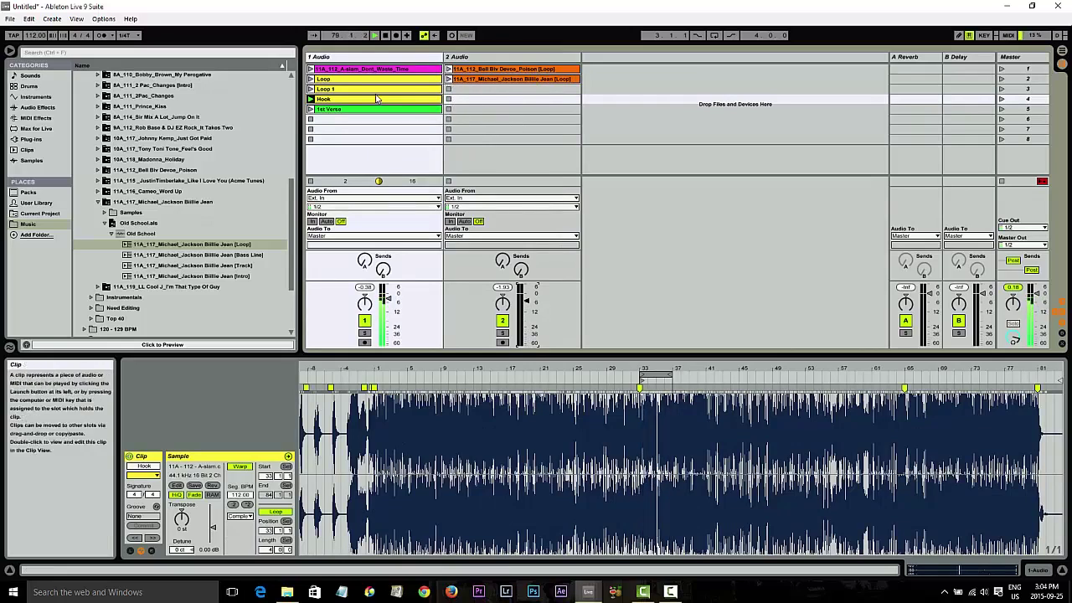
pyautogui.click(448, 79)
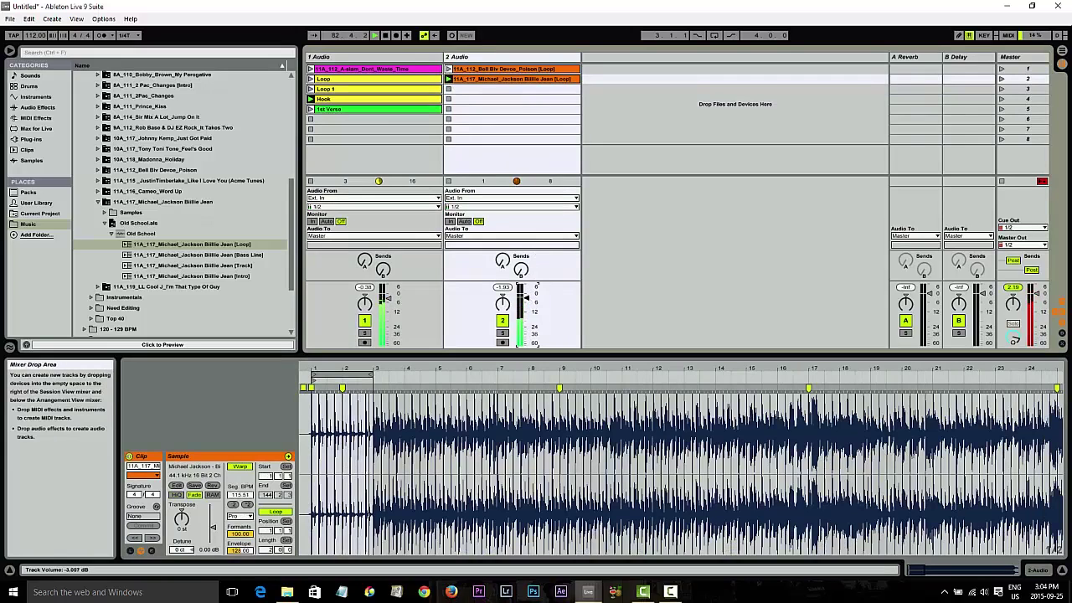
pyautogui.moveTo(389, 301); pyautogui.dragTo(389, 343)
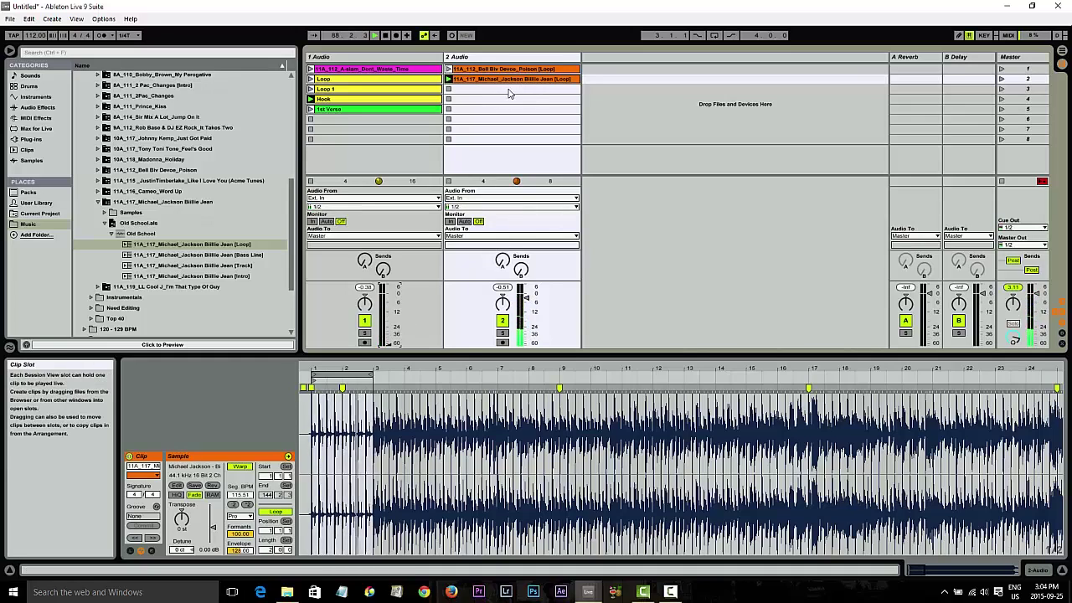
pyautogui.click(386, 39)
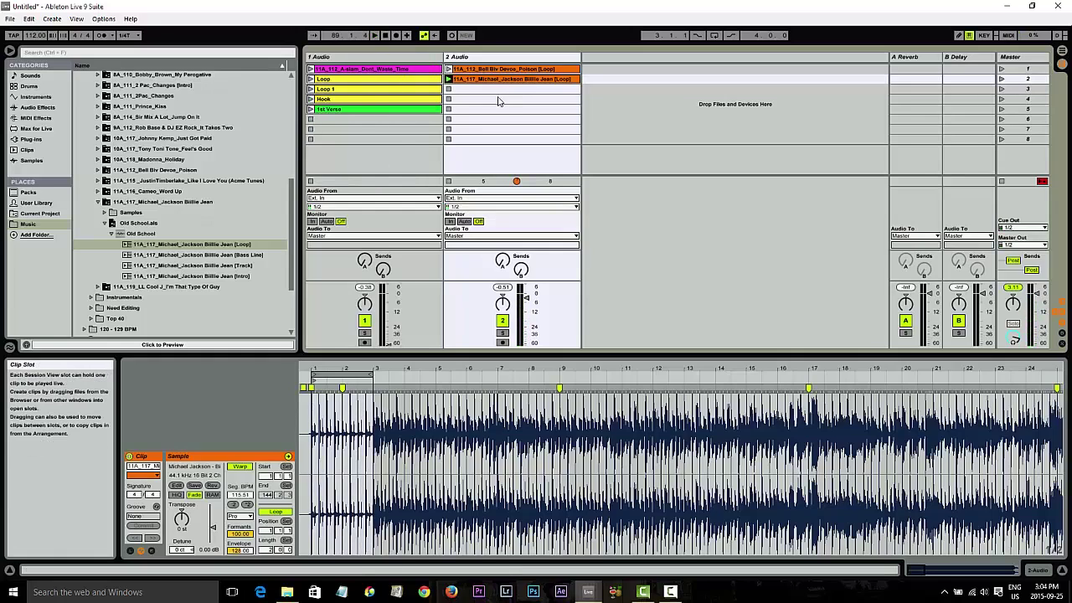
pyautogui.click(449, 92)
# Step: Delete both track 2 clips, then crop Loop, Loop 1, Hook and 1st Verse via Crop Clip(s)
pyautogui.moveTo(508, 102); pyautogui.dragTo(501, 78)
pyautogui.press('Delete')
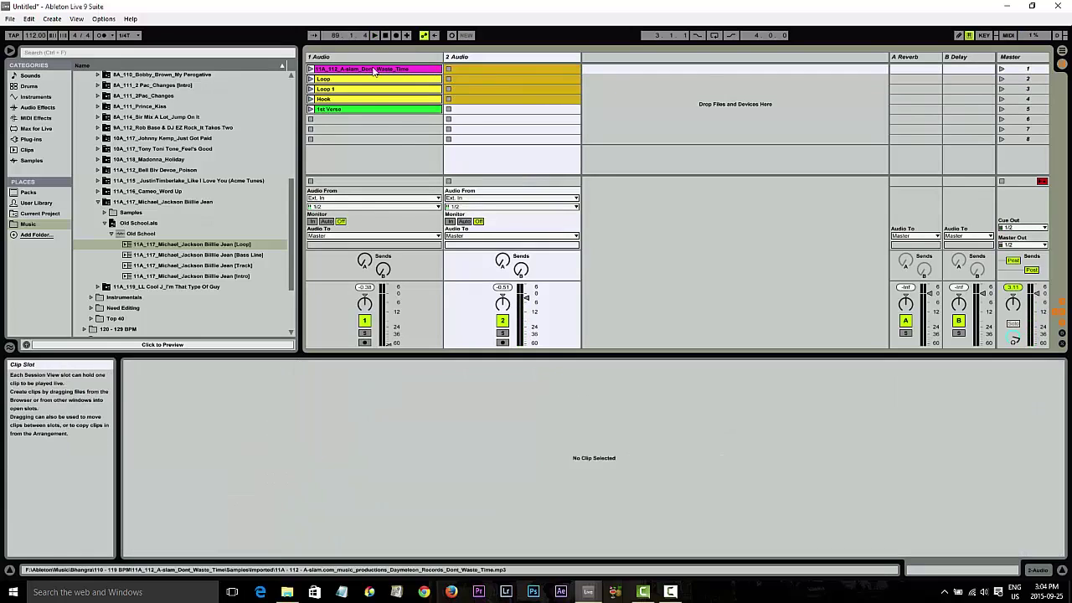
pyautogui.click(381, 93)
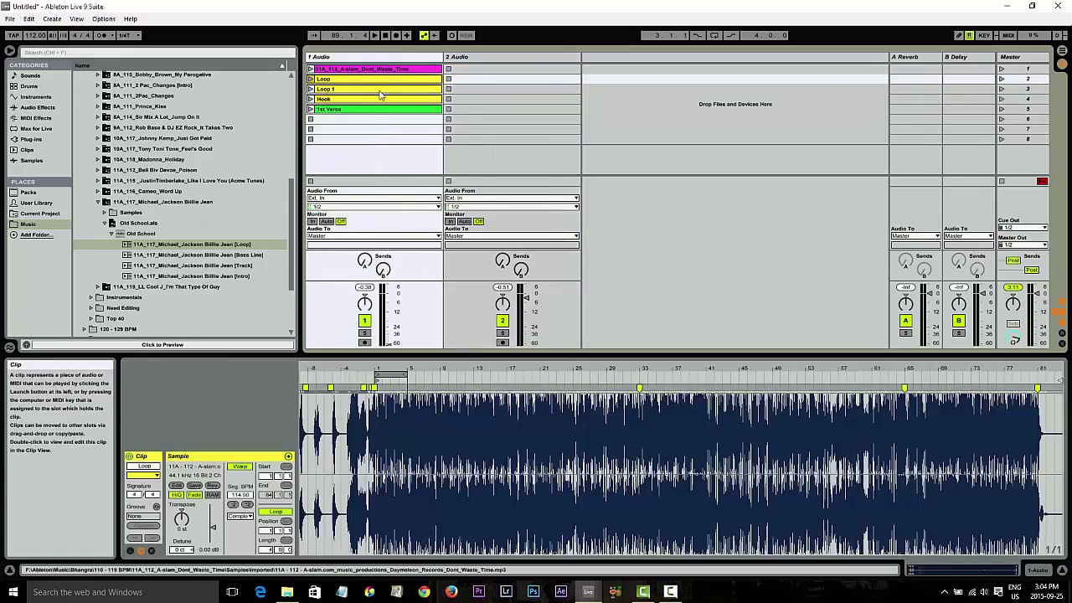
pyautogui.keyDown('shift'); pyautogui.click(393, 110); pyautogui.keyUp('shift')
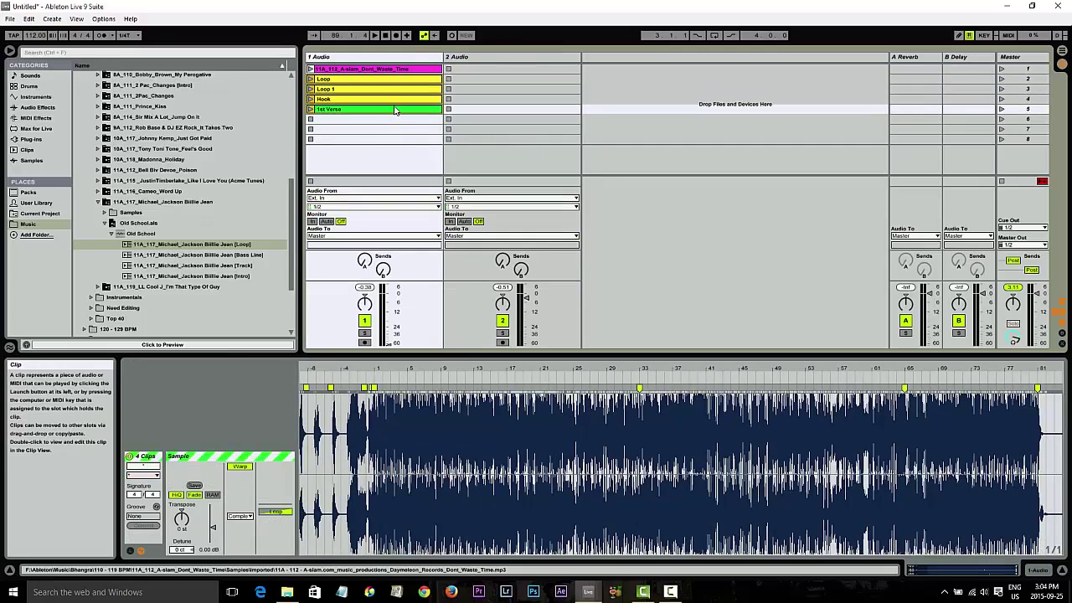
pyautogui.rightClick(357, 79)
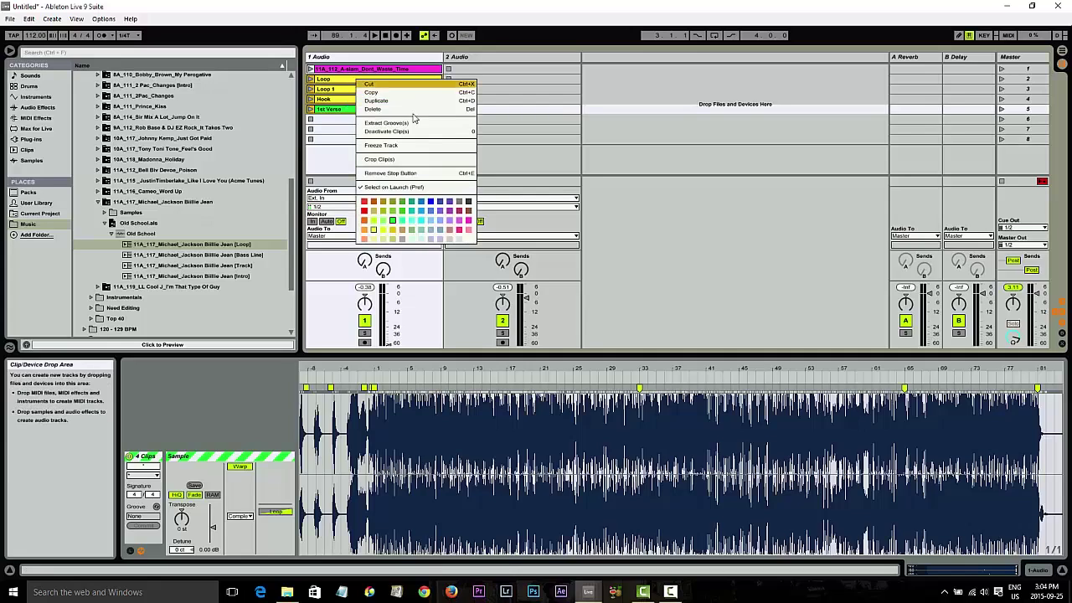
pyautogui.click(424, 160)
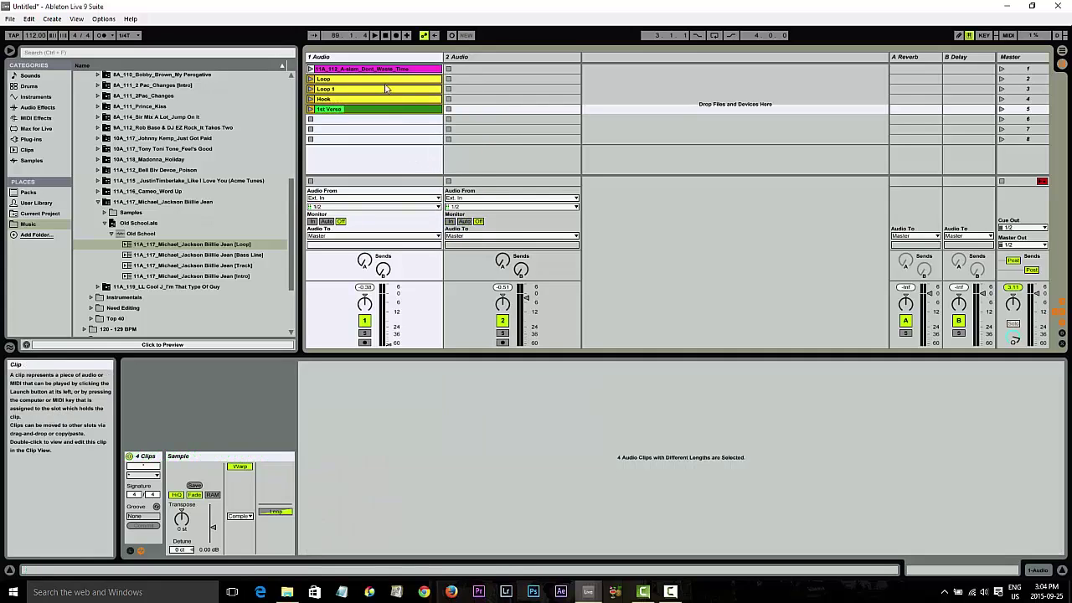
pyautogui.click(385, 78)
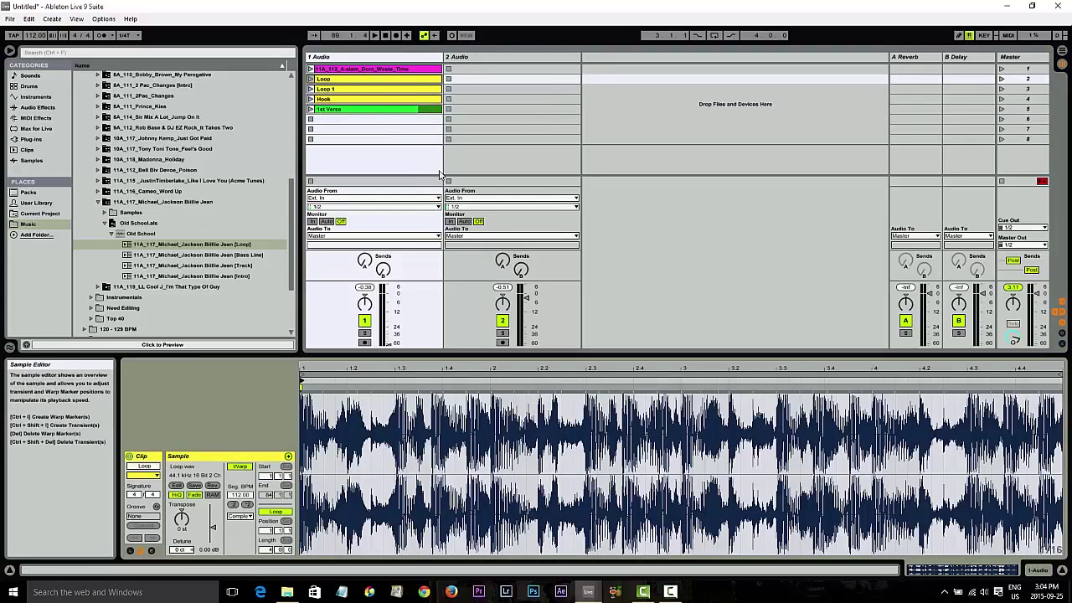
pyautogui.click(405, 89)
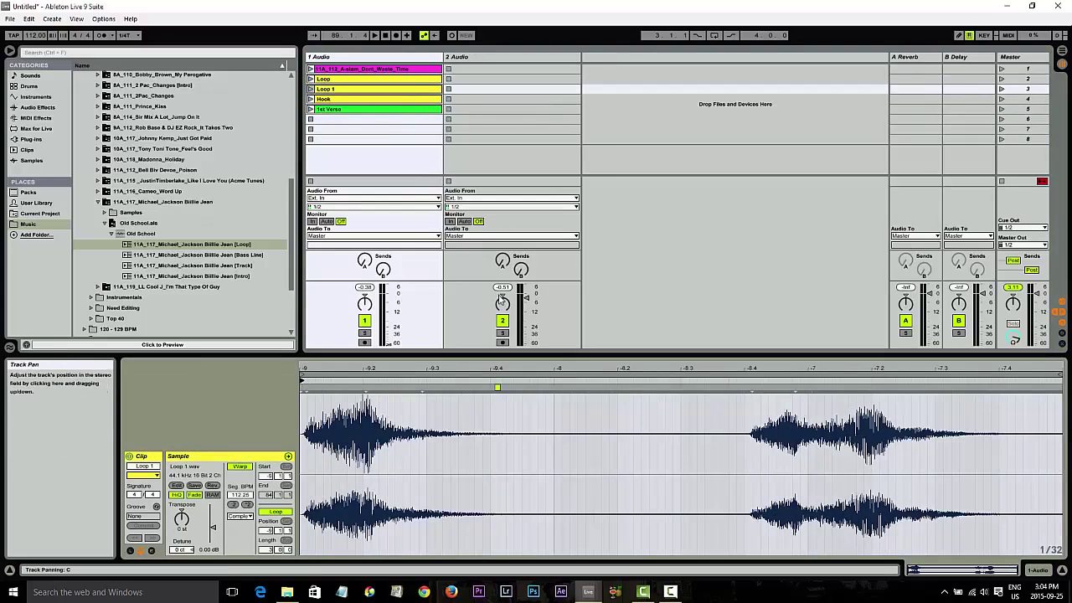
pyautogui.click(381, 99)
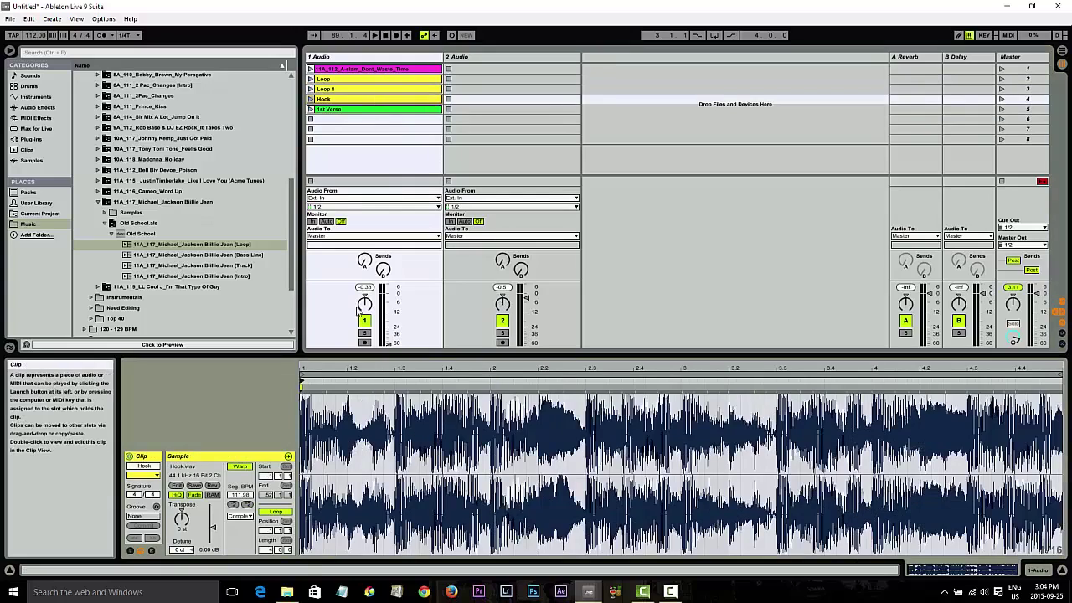
pyautogui.click(352, 109)
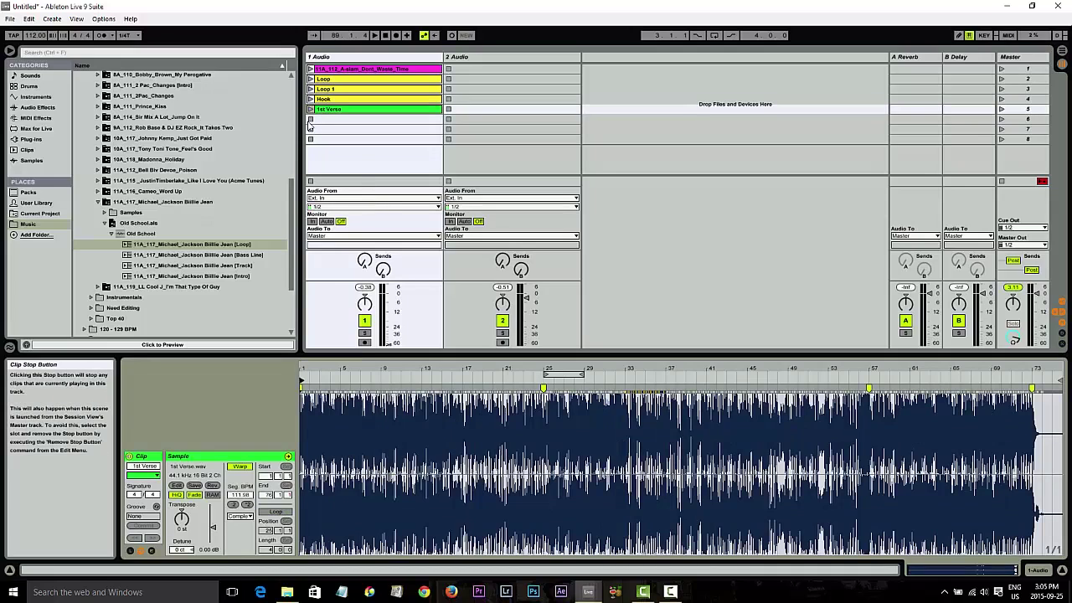
pyautogui.click(350, 71)
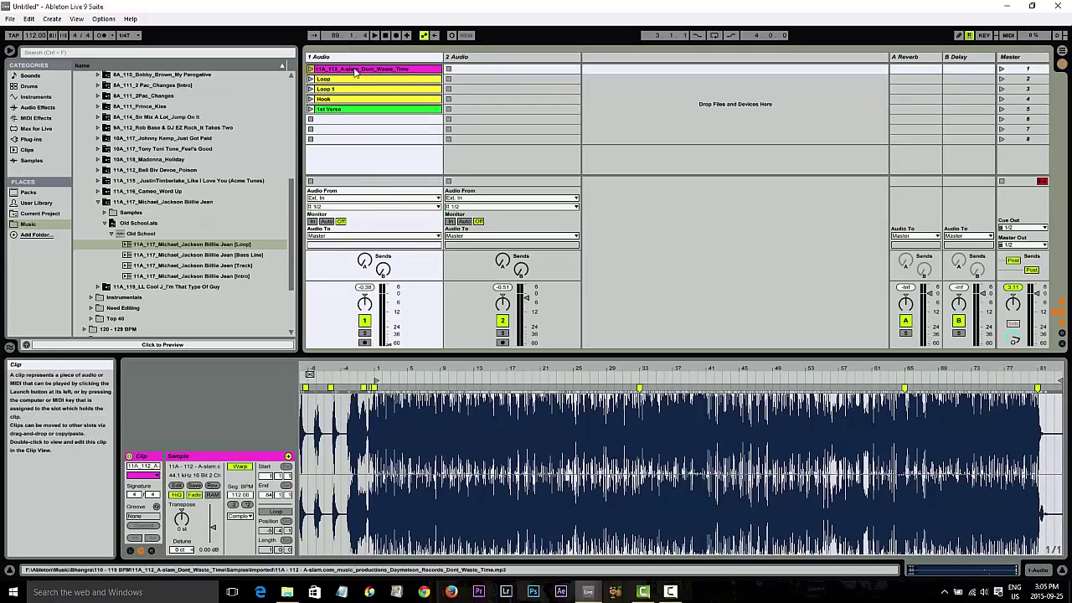
pyautogui.click(370, 73)
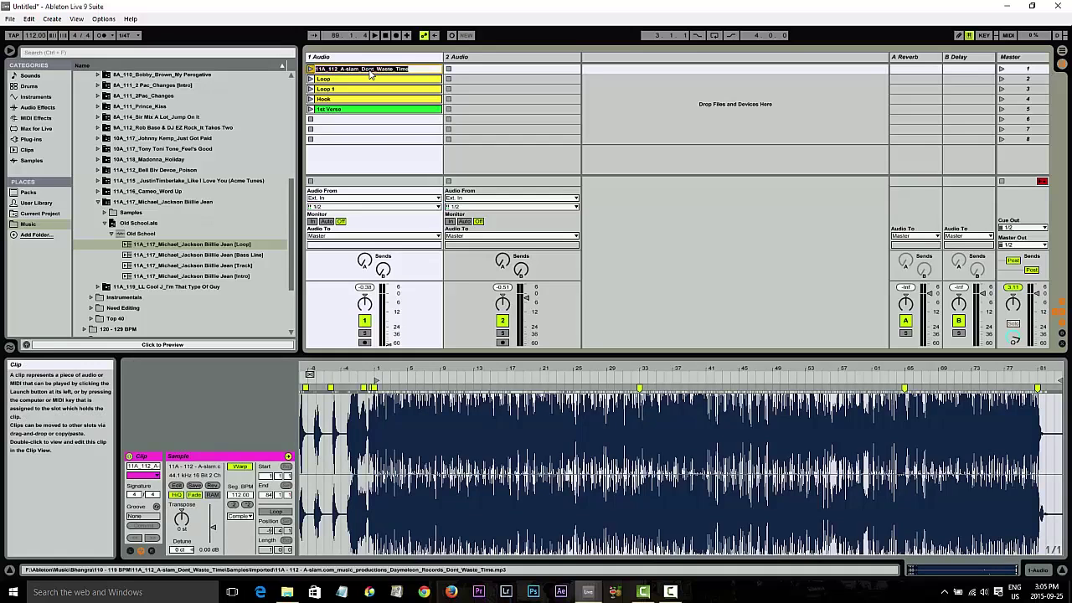
pyautogui.click(368, 98)
pyautogui.click(368, 109)
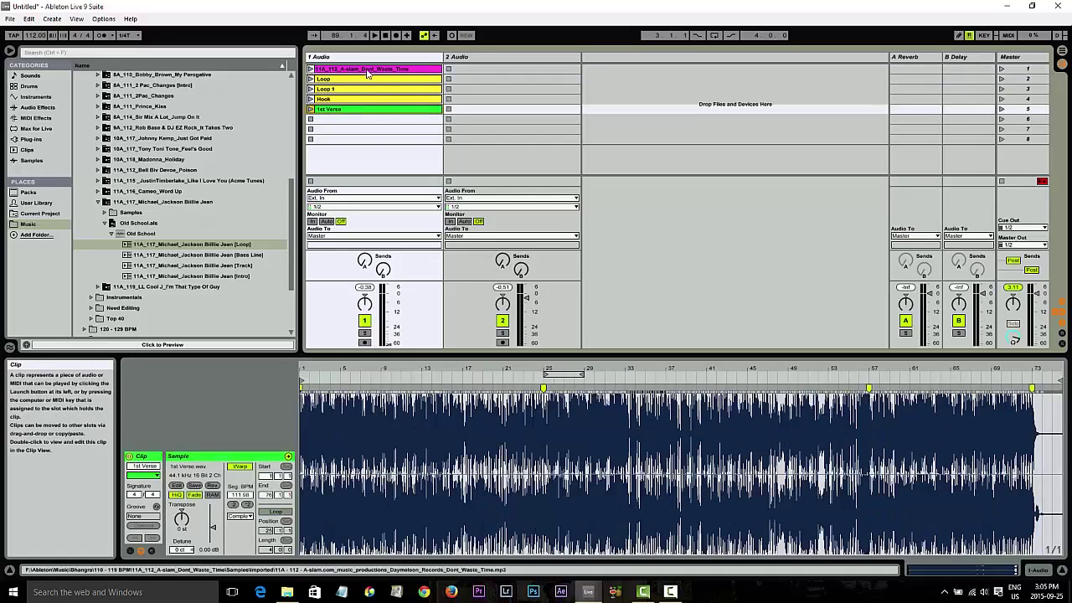
# Step: Select the five track 1 clips and browse to the Bhangra > 110 - 119 BPM folder
pyautogui.keyDown('shift'); pyautogui.click(367, 74); pyautogui.keyUp('shift')
pyautogui.scroll(8, 130, 191)
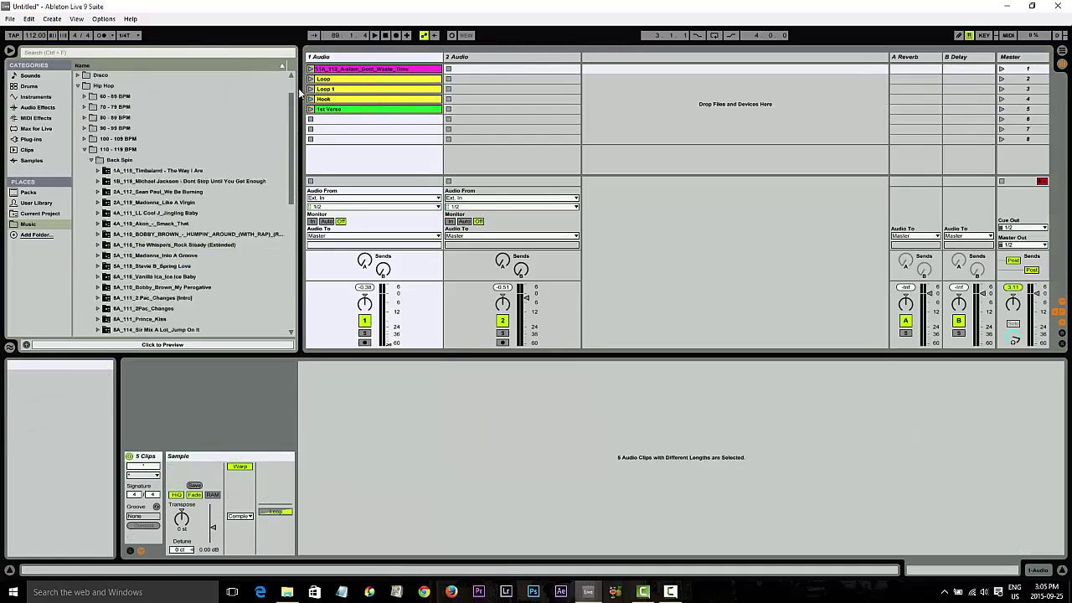
pyautogui.click(77, 119)
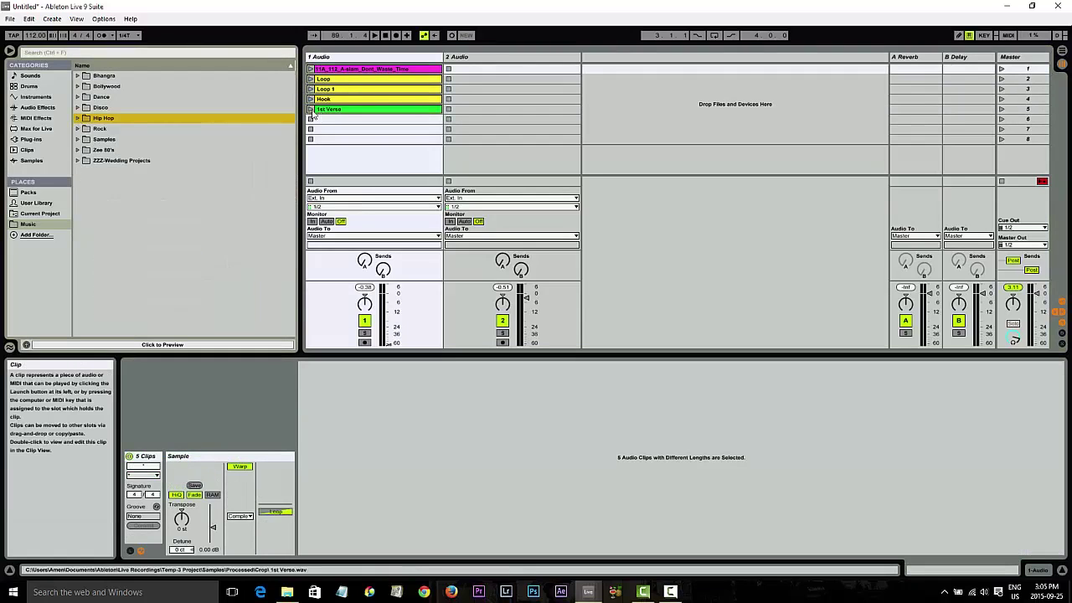
pyautogui.click(77, 76)
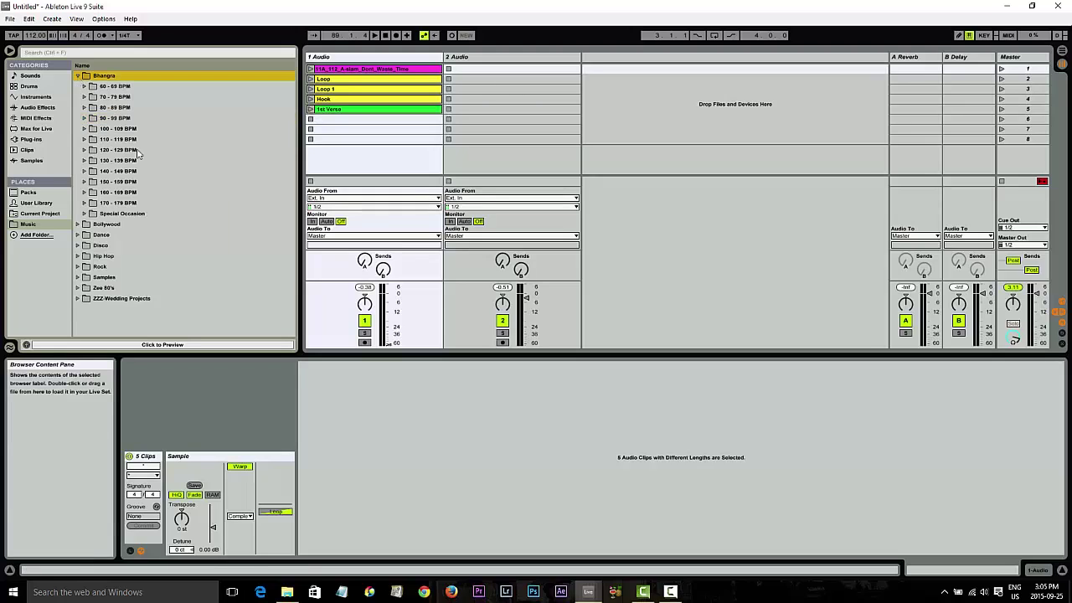
pyautogui.click(86, 140)
pyautogui.click(92, 298)
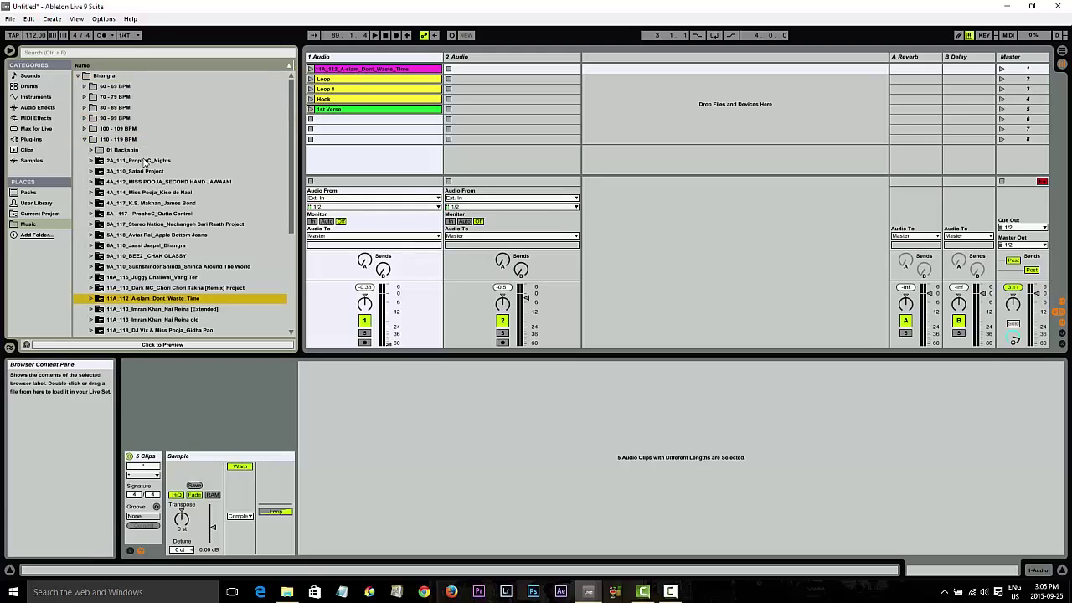
# Step: Drag the clips into that folder as a set named 11A_112_A-slam_Dont_Waste_Time
pyautogui.click(356, 72)
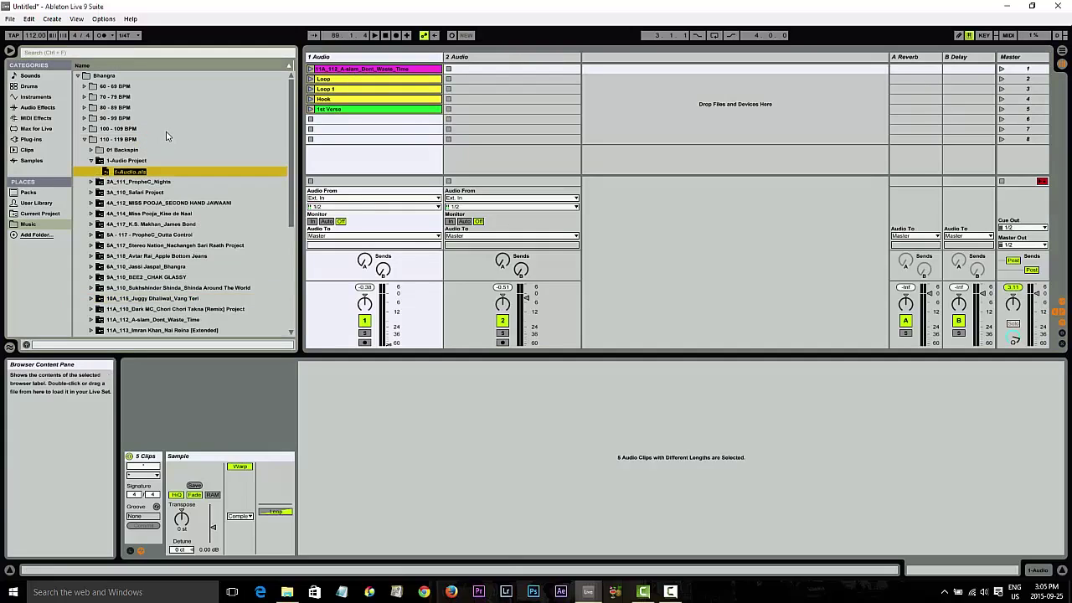
pyautogui.write('11A_112_A-slam_Dont_Waste_Time')
pyautogui.press('Return')
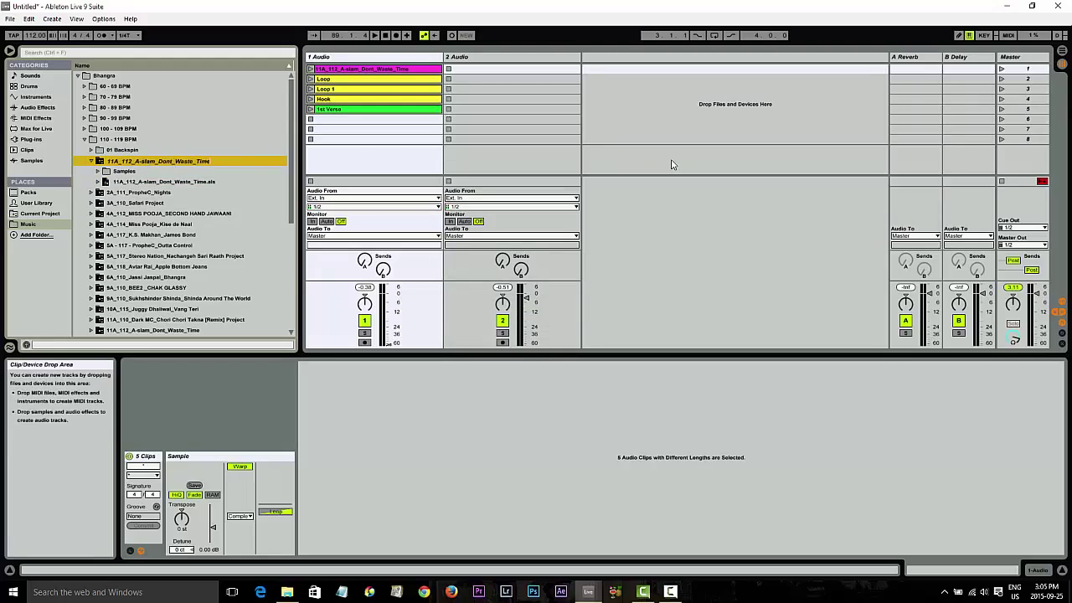